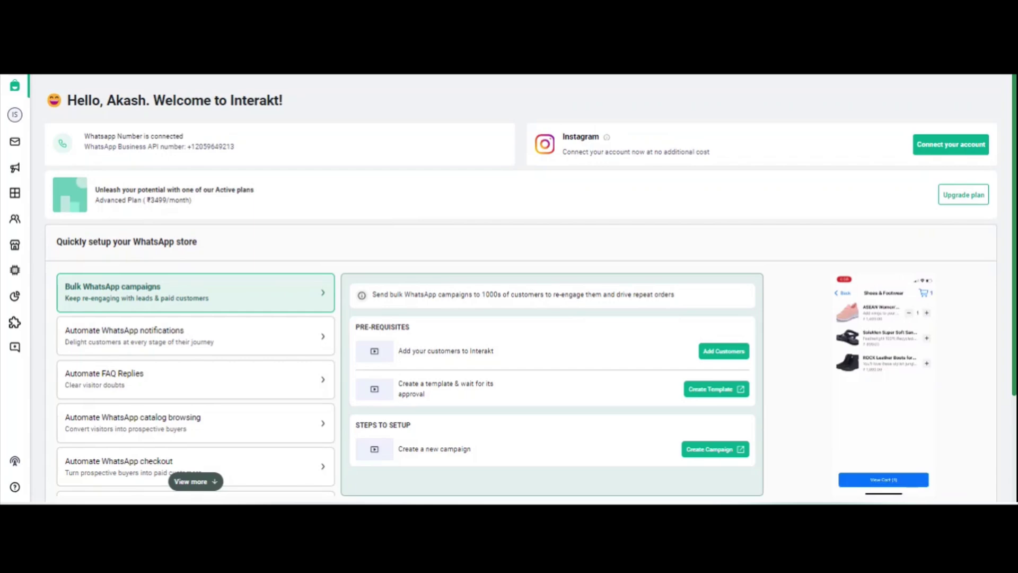
Step: Open the WhatsApp template library and use the independence_day_sale template from the Special Occasions category
mouse_move(24, 200)
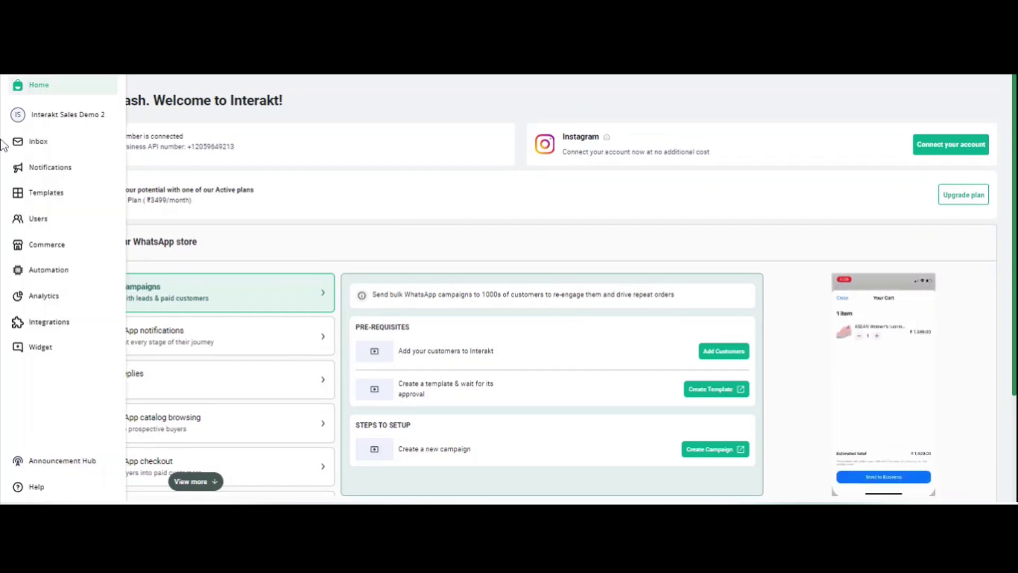
left_click(37, 197)
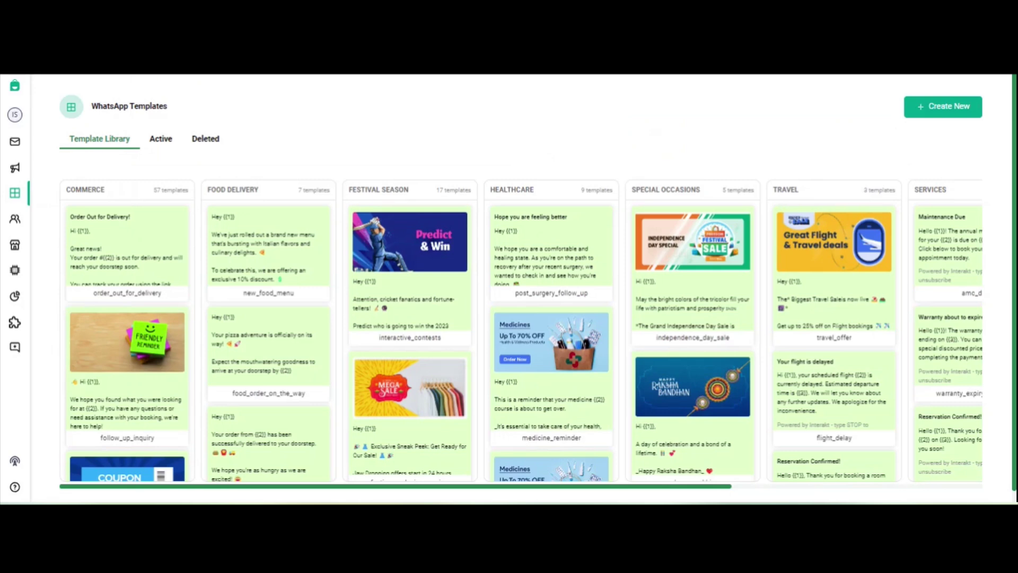
mouse_move(11, 191)
mouse_move(690, 231)
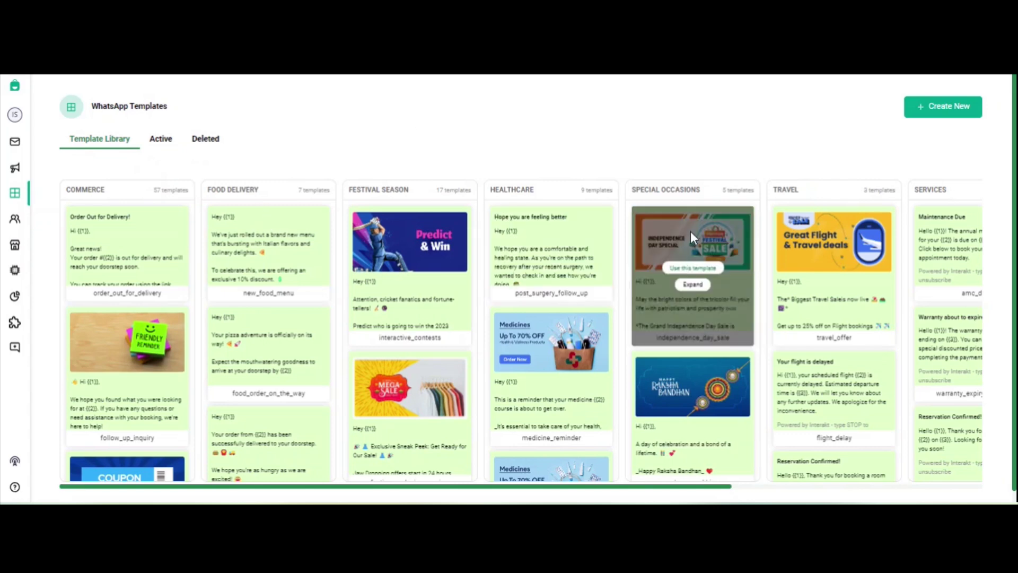
left_click(693, 269)
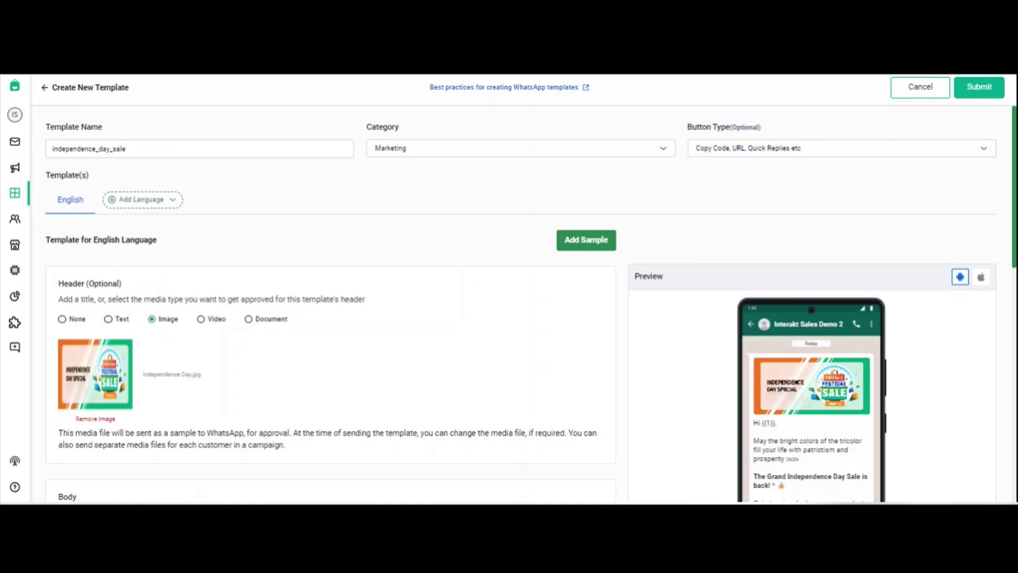
Step: Examine the header, body, footer, button and click tracking settings of the independence_day_sale template
scroll(204, 357, "down", 2)
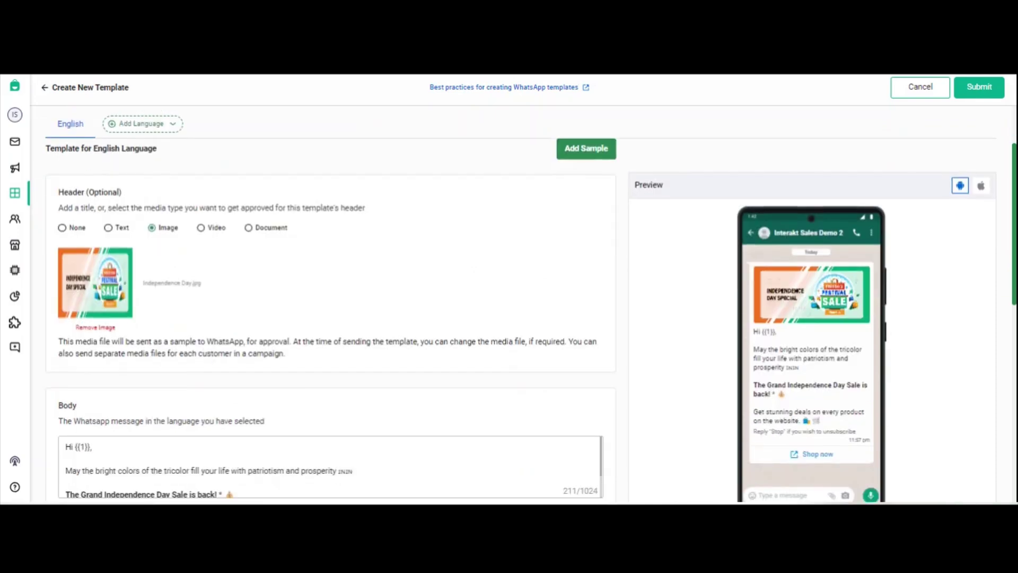
scroll(159, 313, "down", 2)
left_click(151, 374)
scroll(151, 374, "down", 1)
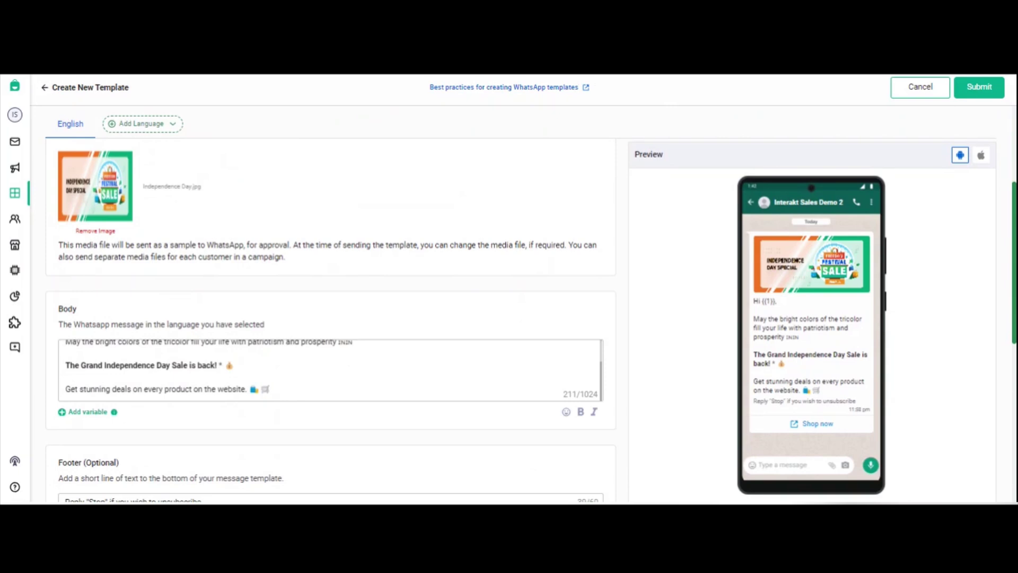
scroll(341, 326, "down", 3)
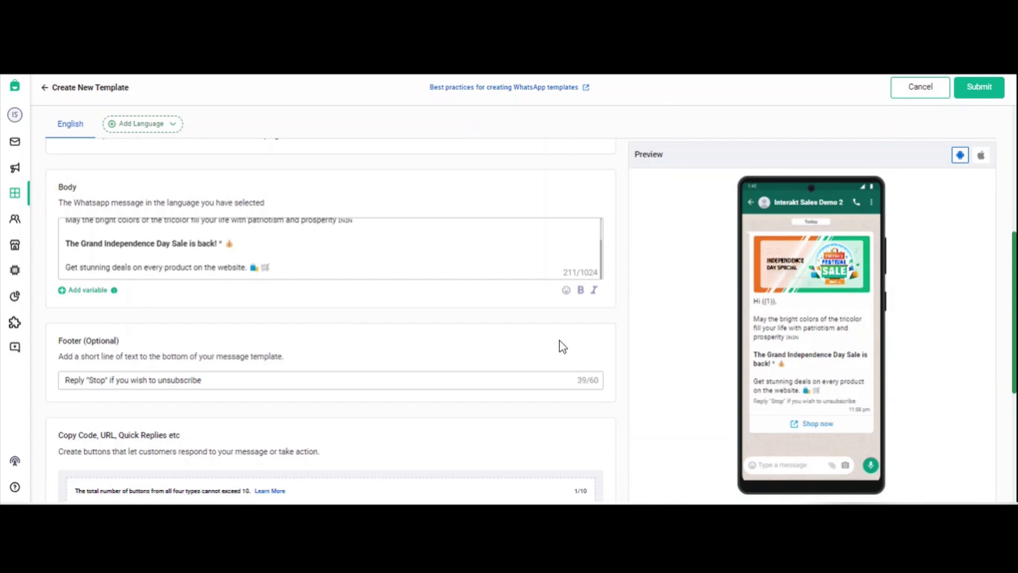
scroll(646, 365, "down", 2)
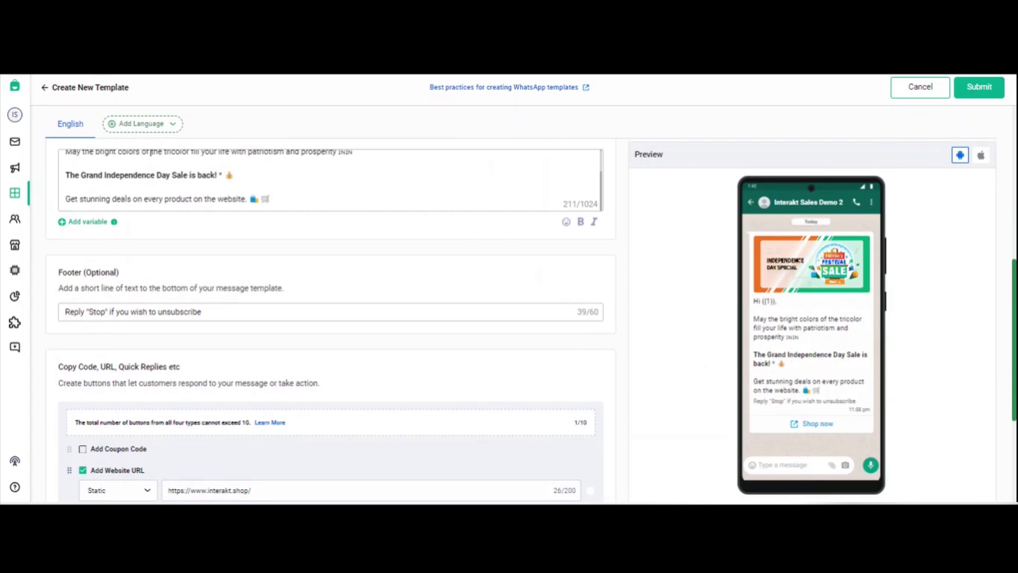
scroll(707, 318, "down", 4)
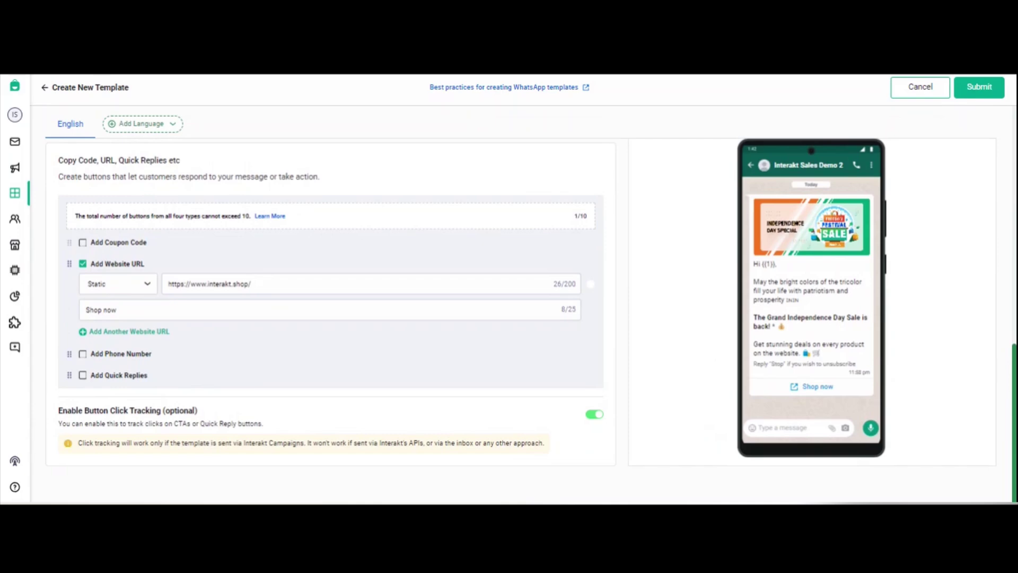
scroll(269, 171, "up", 6)
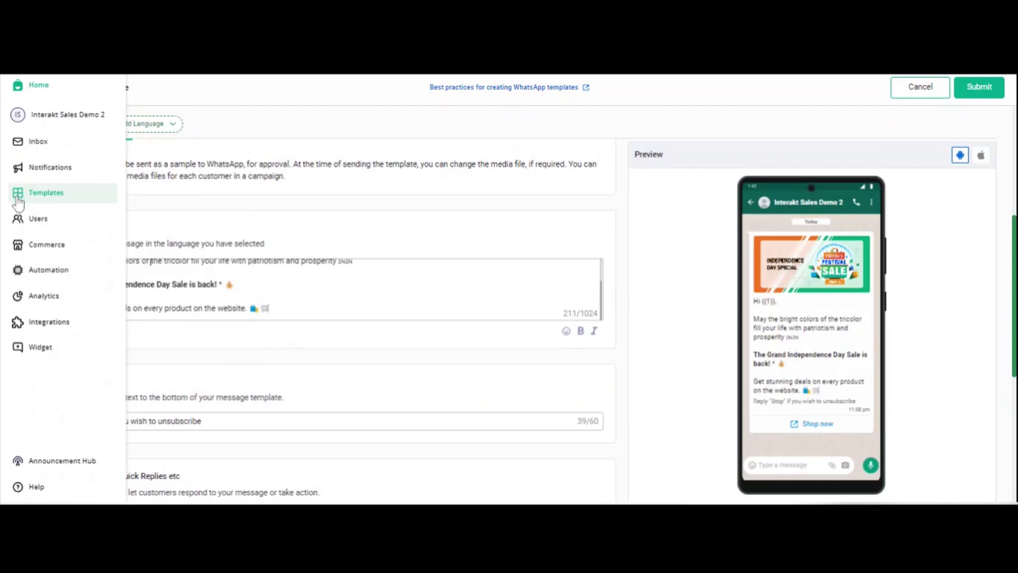
Step: Return to the WhatsApp templates overview and look through the active and deleted template lists
left_click(19, 201)
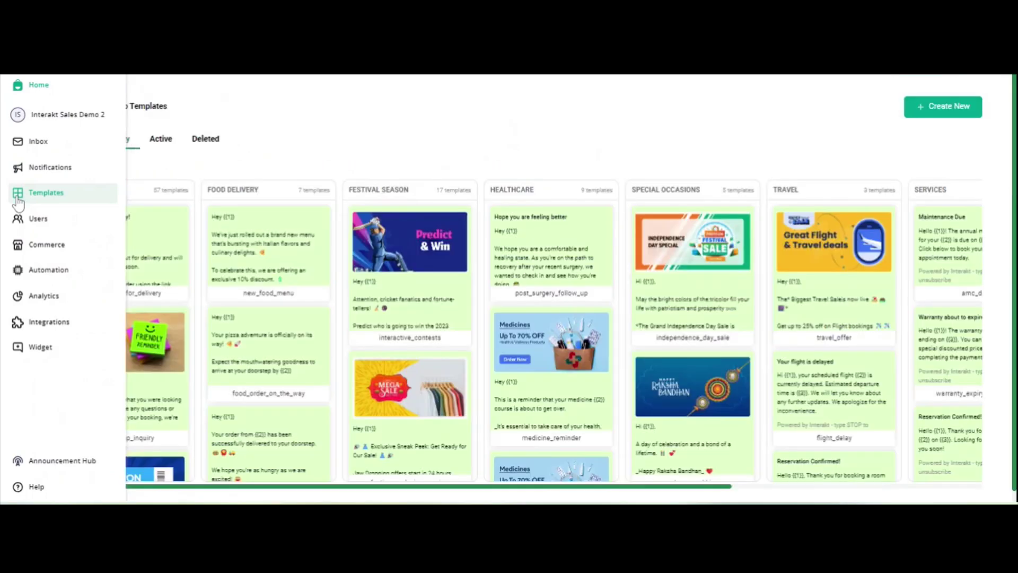
left_click(162, 140)
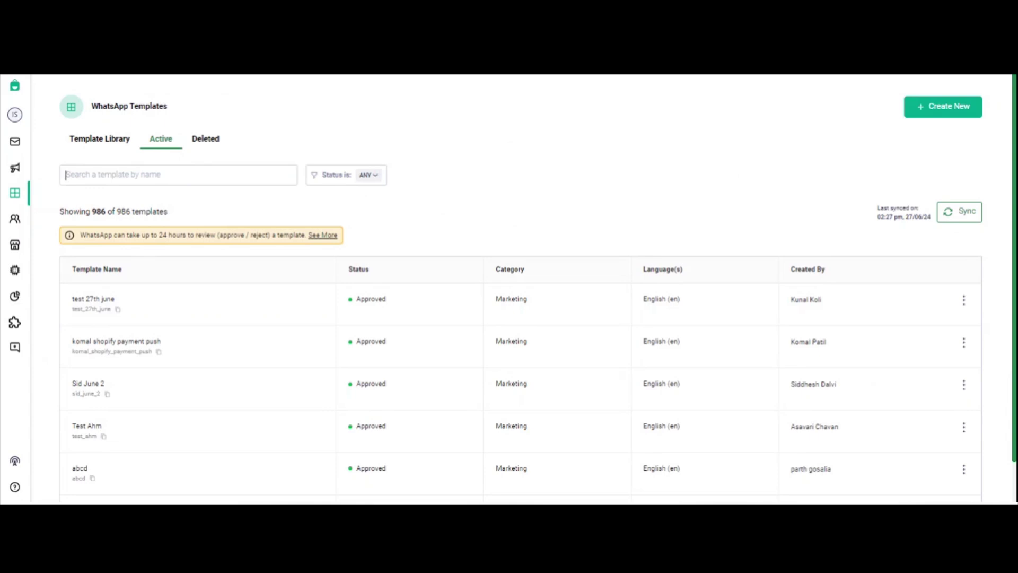
left_click(196, 144)
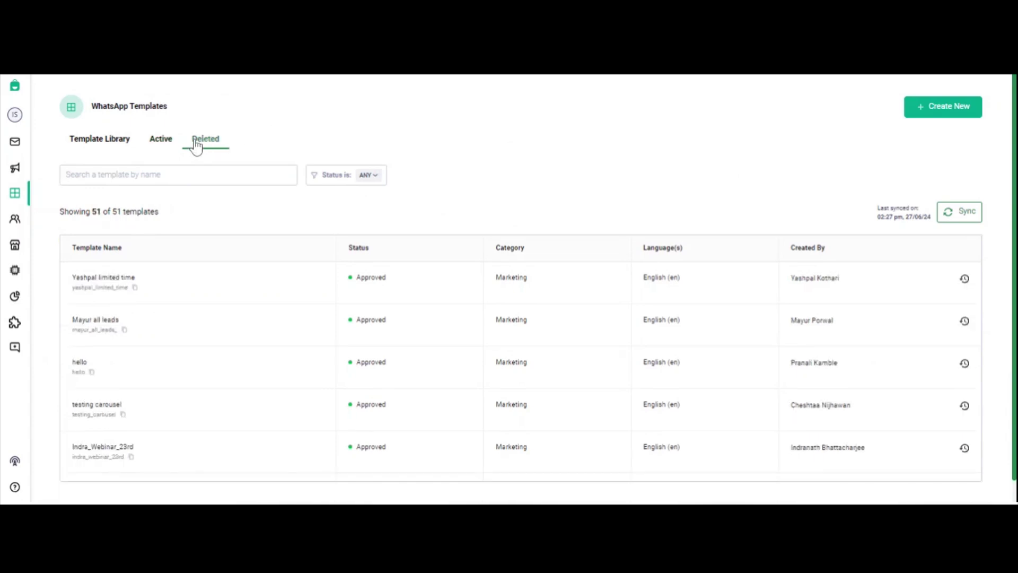
scroll(441, 393, "down", 5)
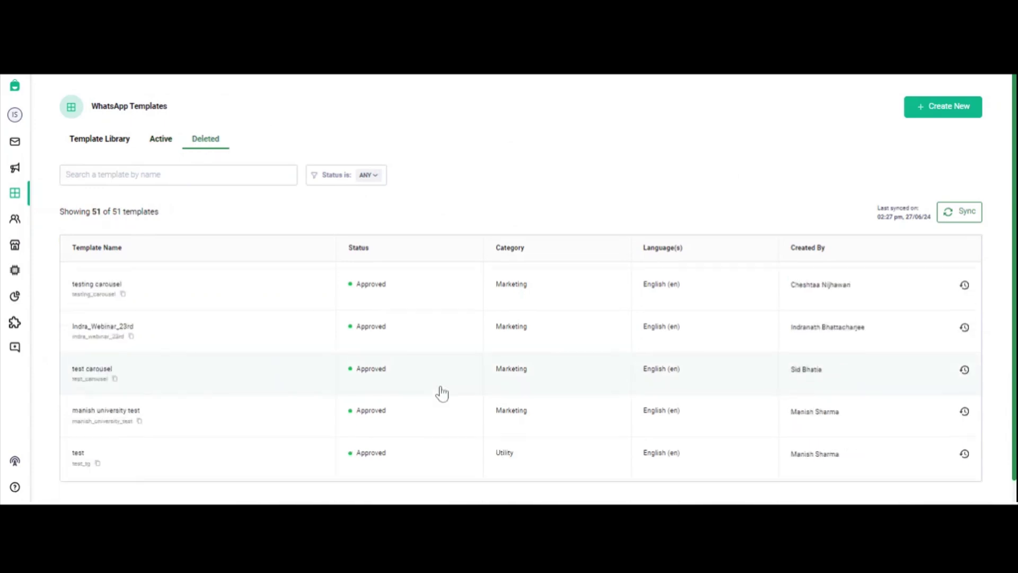
scroll(441, 393, "down", 1)
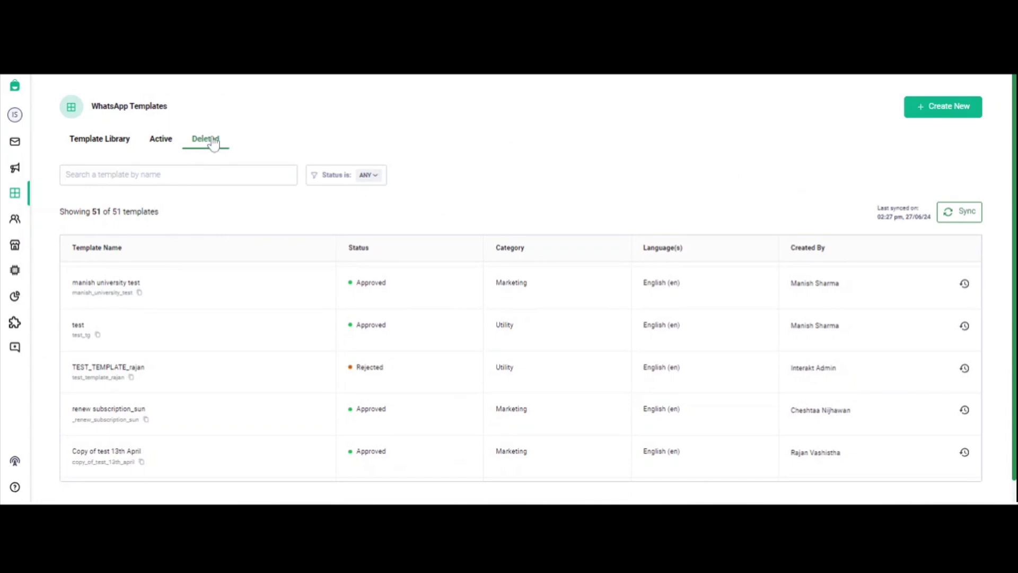
left_click(161, 140)
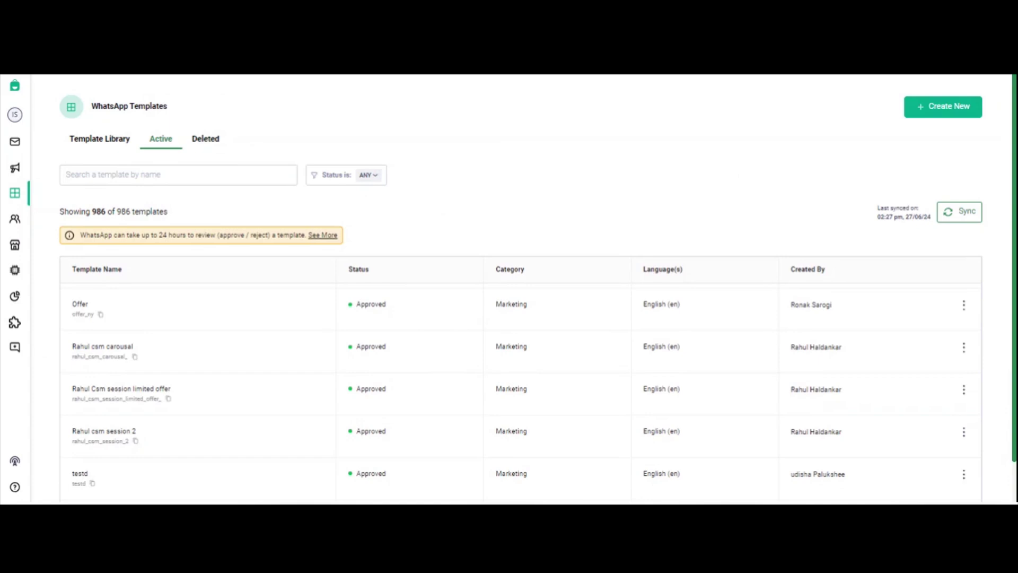
Step: Create a new template named Test Template and set its category to Marketing
left_click(974, 106)
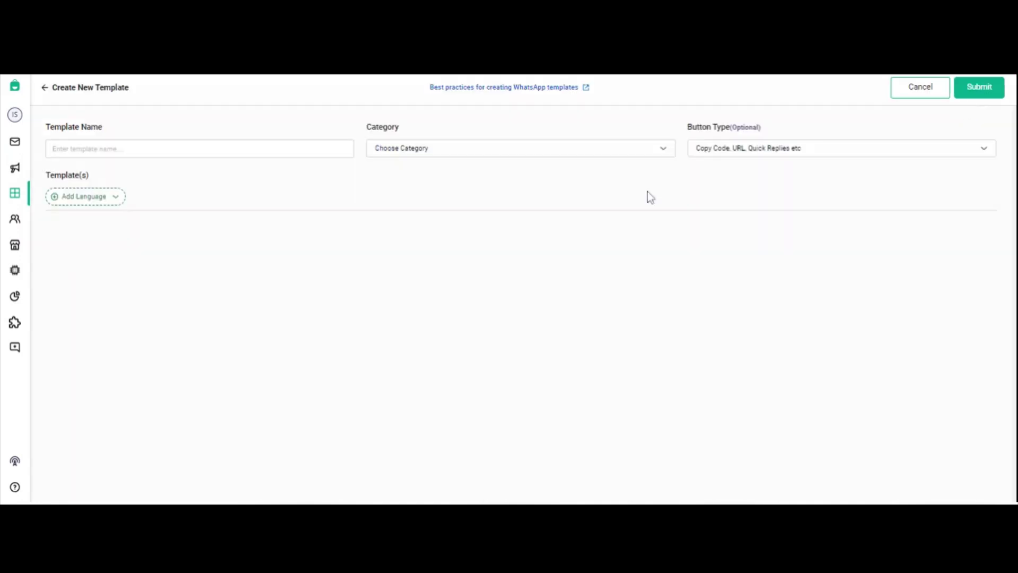
left_click(202, 149)
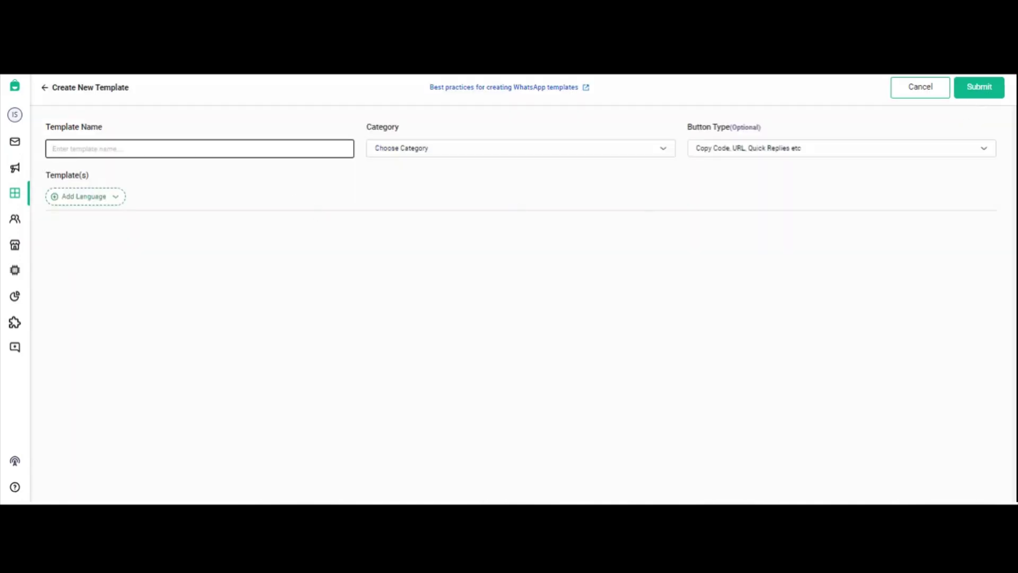
type("Test Template")
left_click(403, 153)
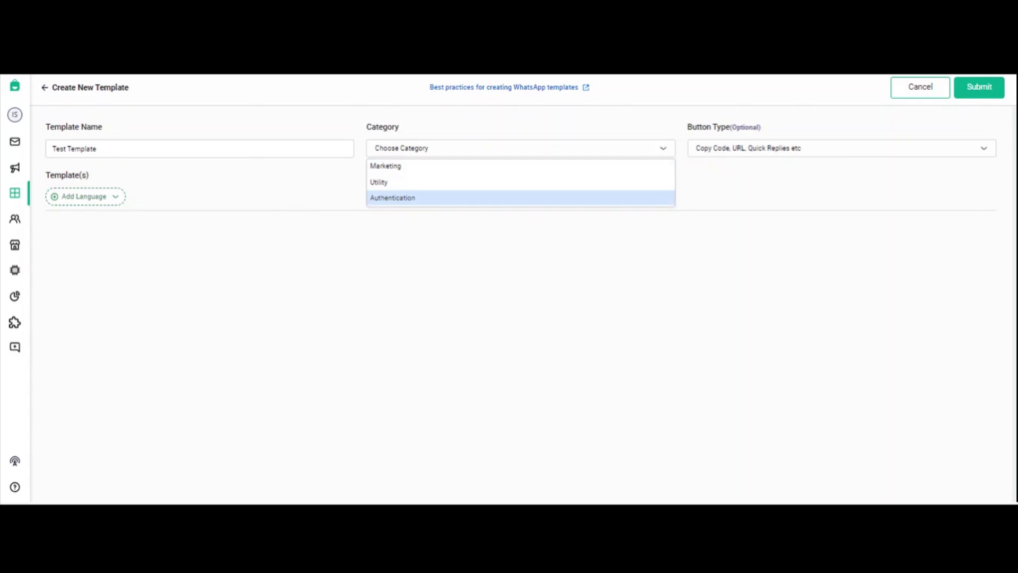
left_click(816, 193)
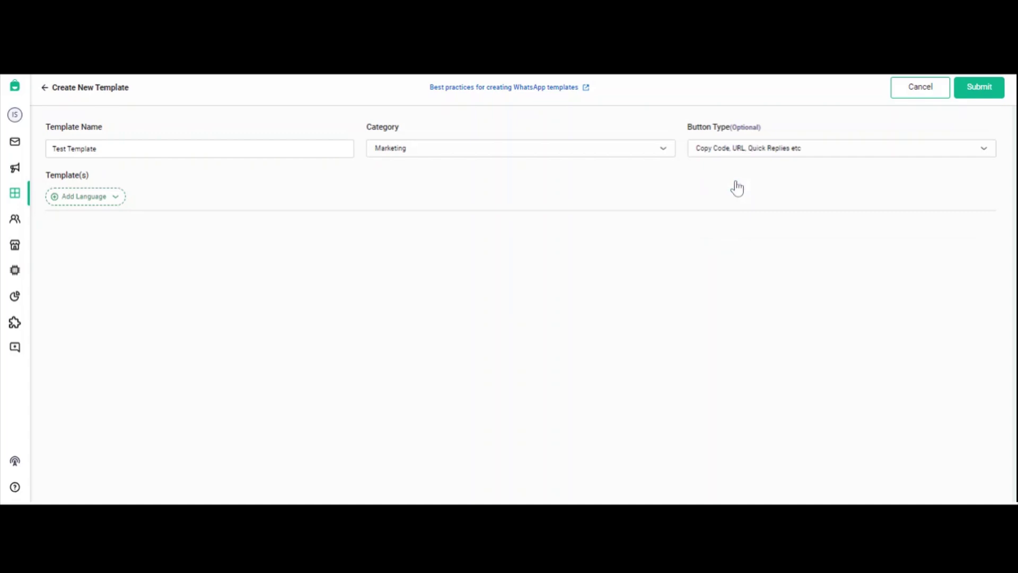
Step: Add English as the language of the new template
left_click(95, 201)
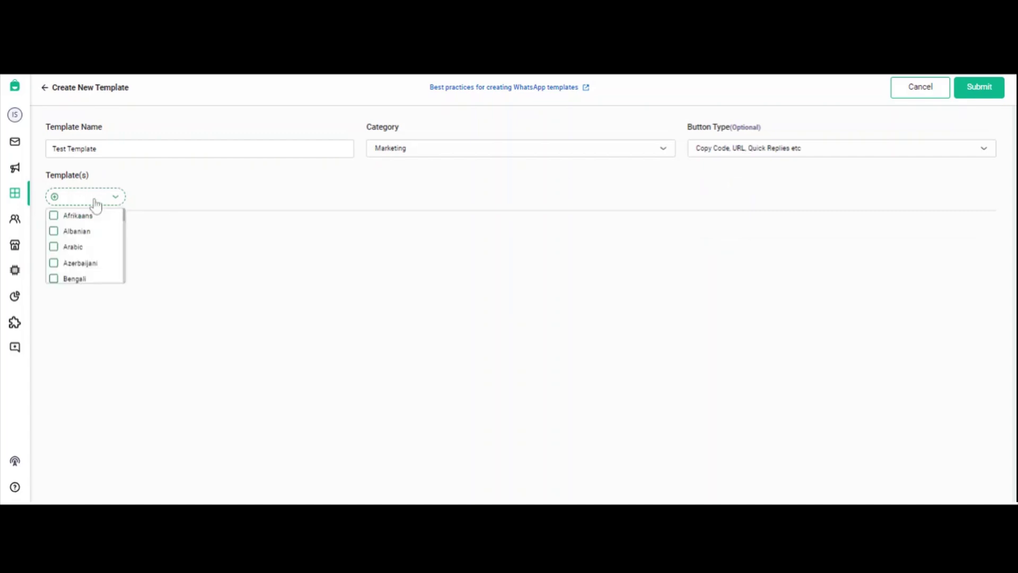
type("englis")
left_click(75, 213)
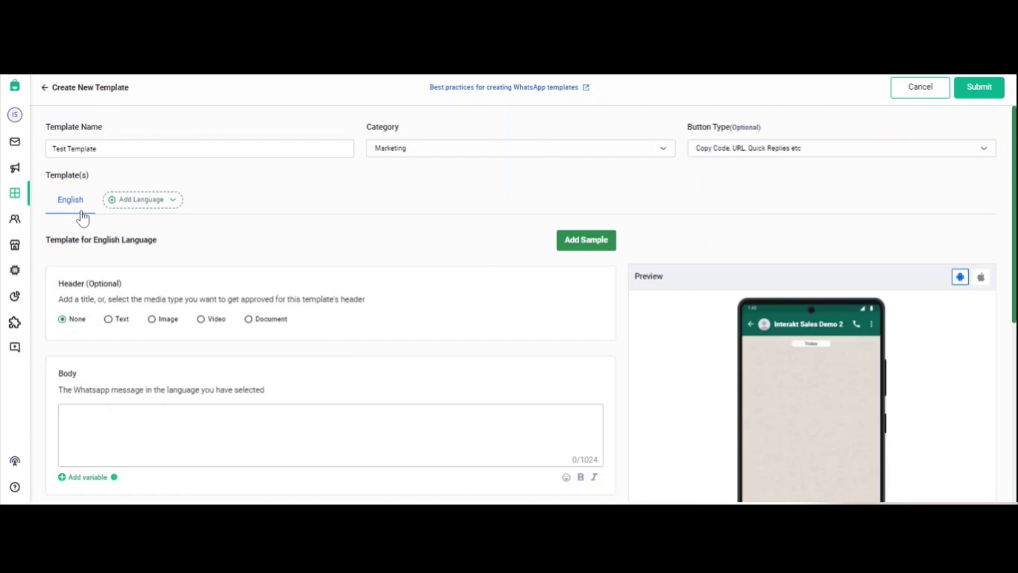
scroll(427, 359, "down", 2)
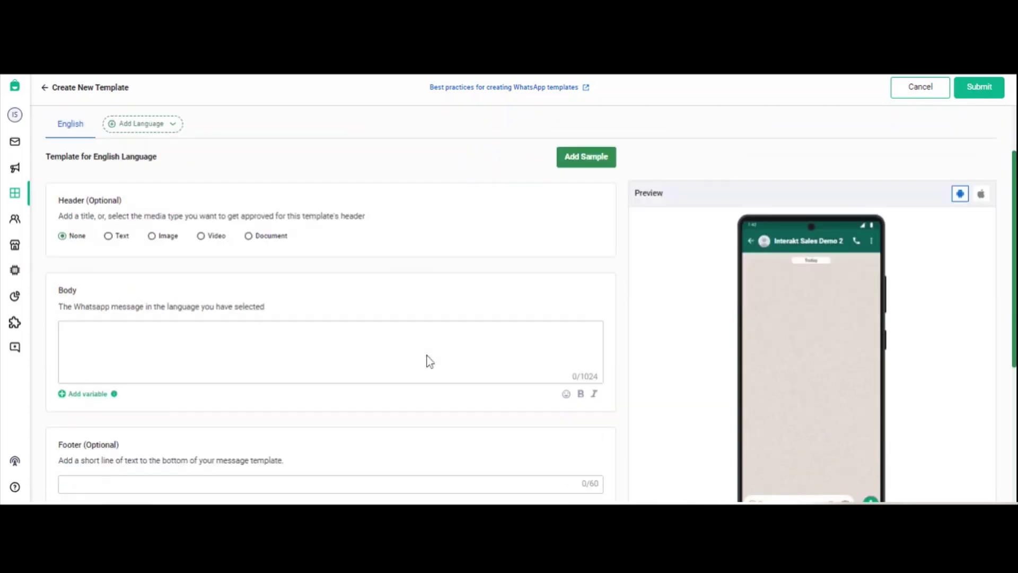
scroll(498, 388, "up", 2)
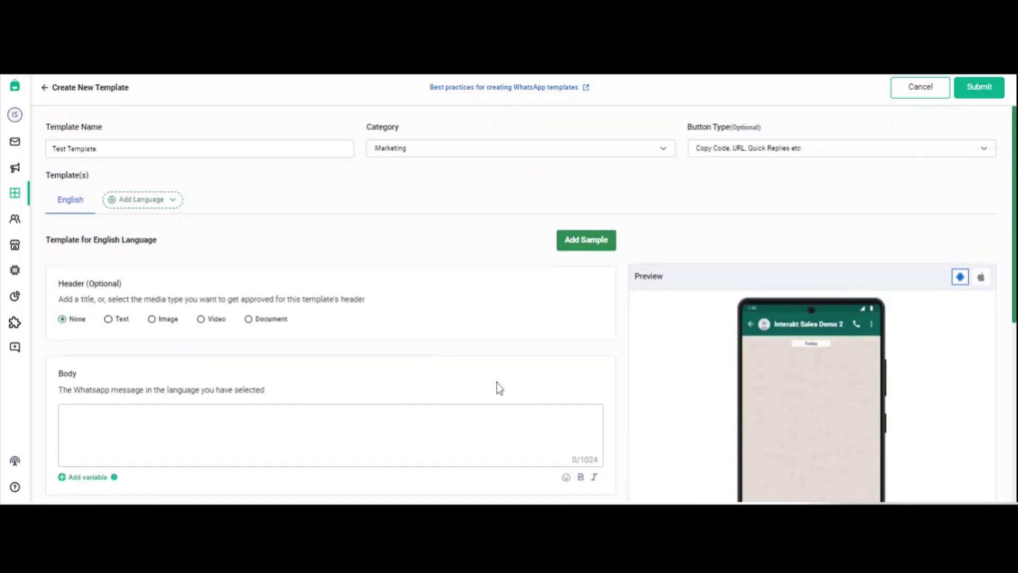
Step: Examine the available button types and the coupon code, website URL, phone number and quick reply options
left_click(718, 151)
left_click(610, 195)
scroll(610, 196, "down", 7)
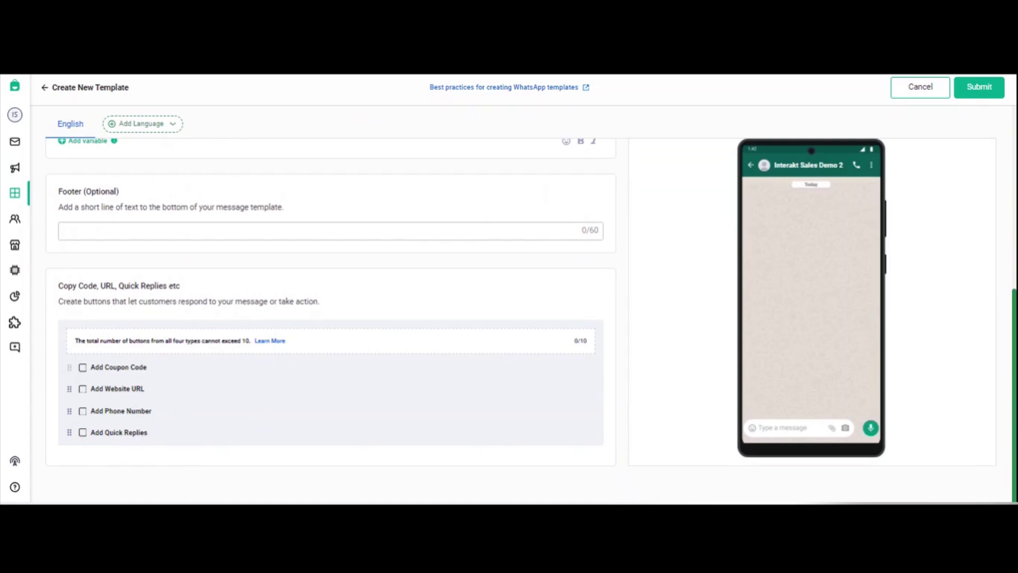
scroll(364, 404, "up", 6)
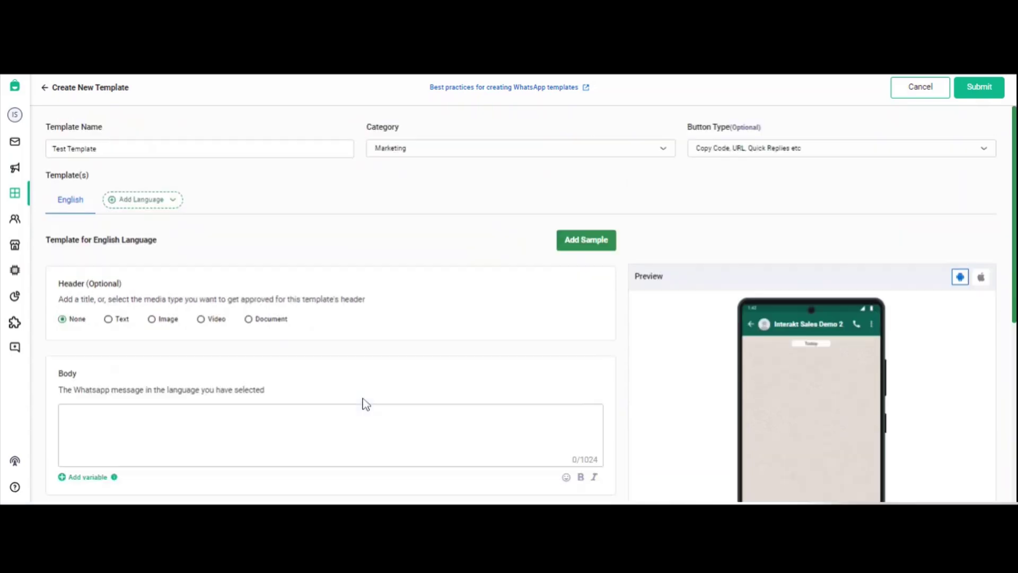
left_click(766, 151)
left_click(658, 190)
scroll(456, 323, "down", 6)
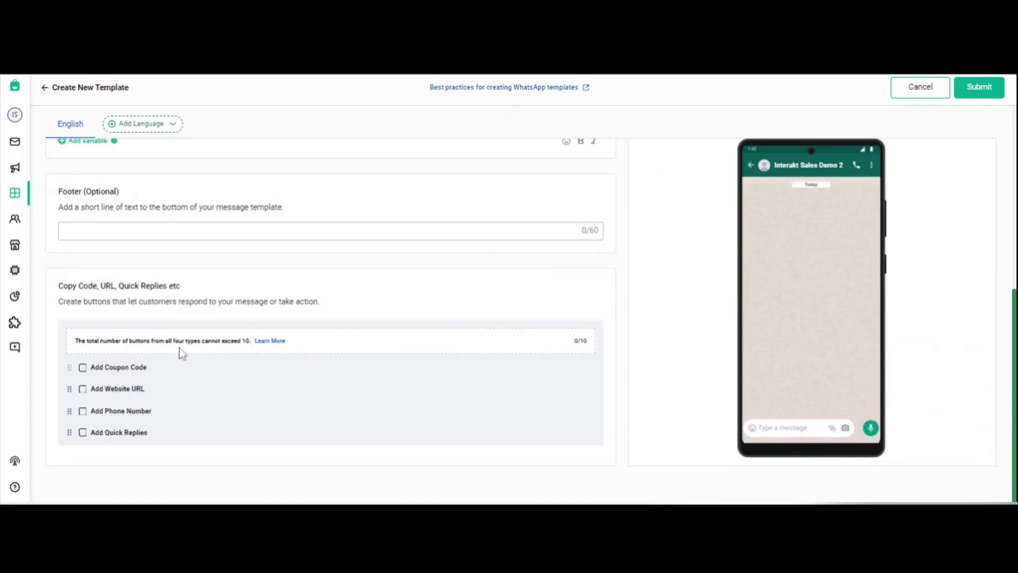
scroll(372, 323, "up", 6)
Step: Enable the coupon code button and add a quick reply button with the text "Book a demo"
scroll(492, 316, "down", 6)
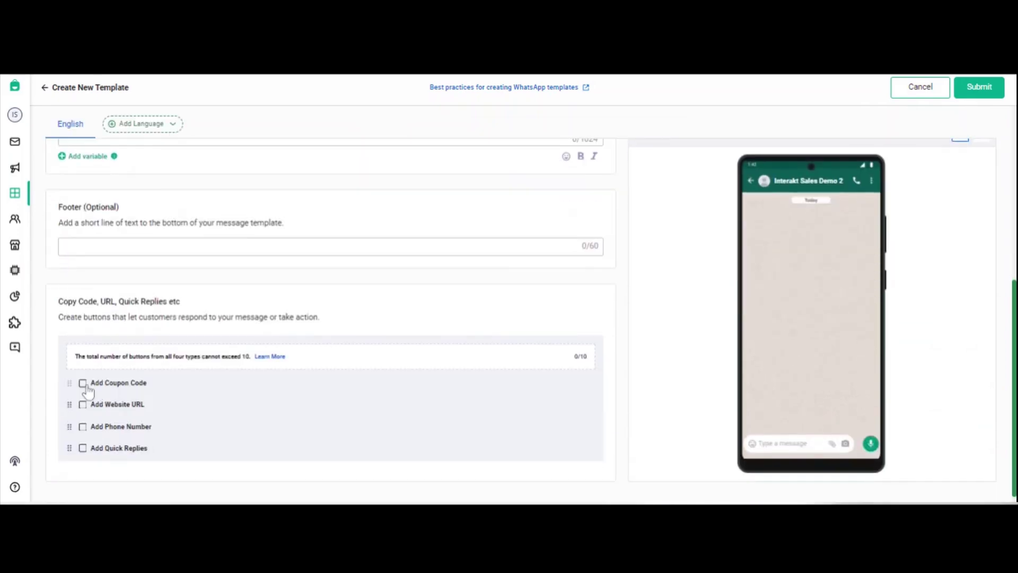
left_click(83, 383)
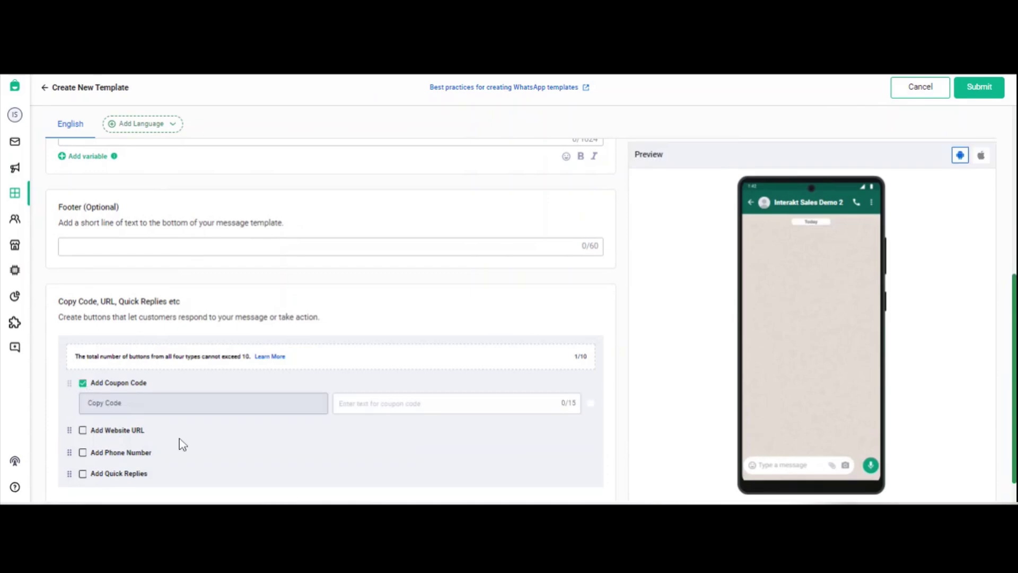
scroll(183, 444, "down", 2)
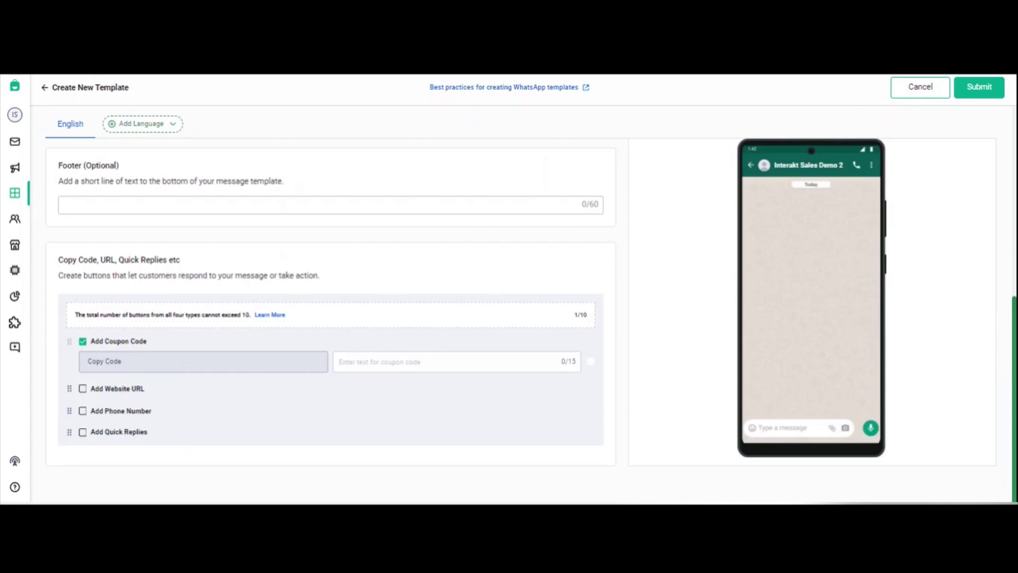
left_click(83, 432)
scroll(232, 425, "down", 3)
left_click(241, 392)
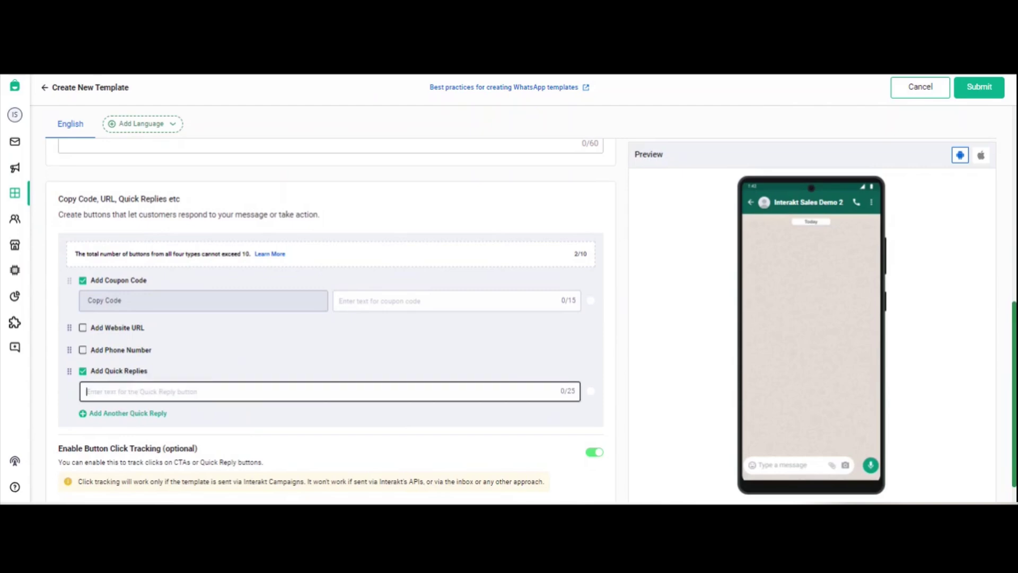
type("Book a demo")
Step: Add a second quick reply button with the text "Talk to our agent"
left_click(141, 415)
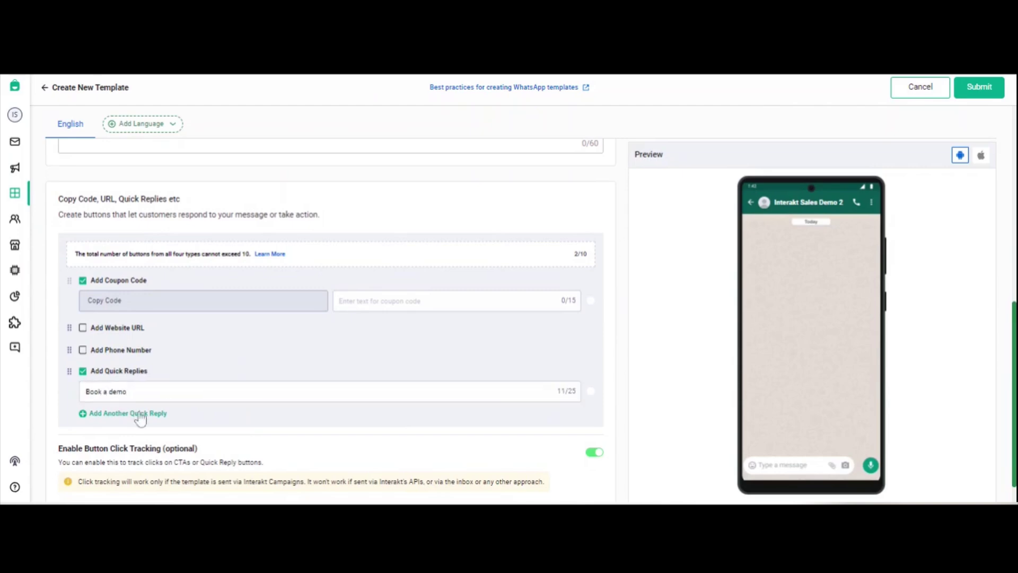
left_click(129, 413)
type("Talk")
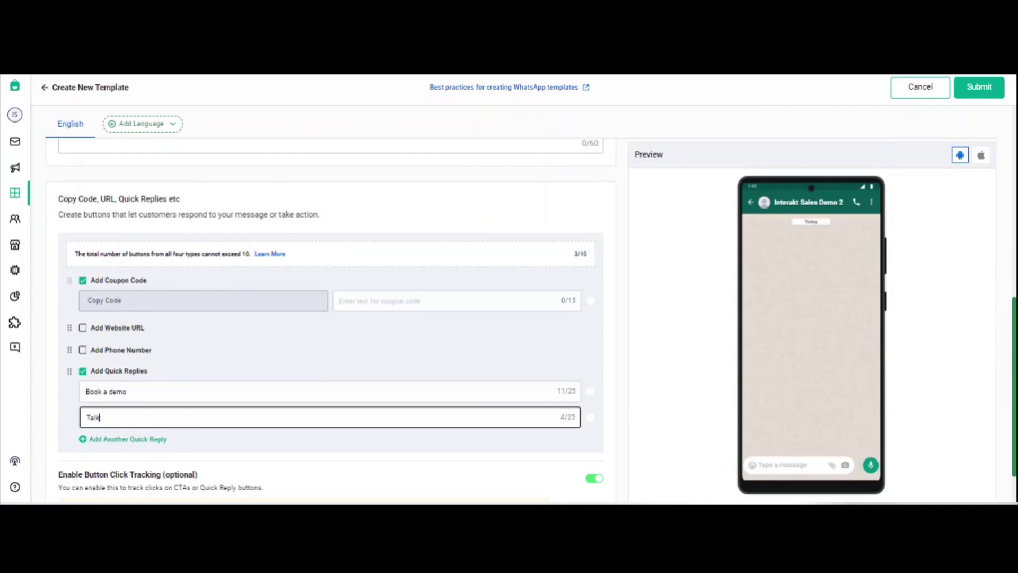
type(" to our agent")
left_click_drag(141, 418, 85, 417)
mouse_move(39, 244)
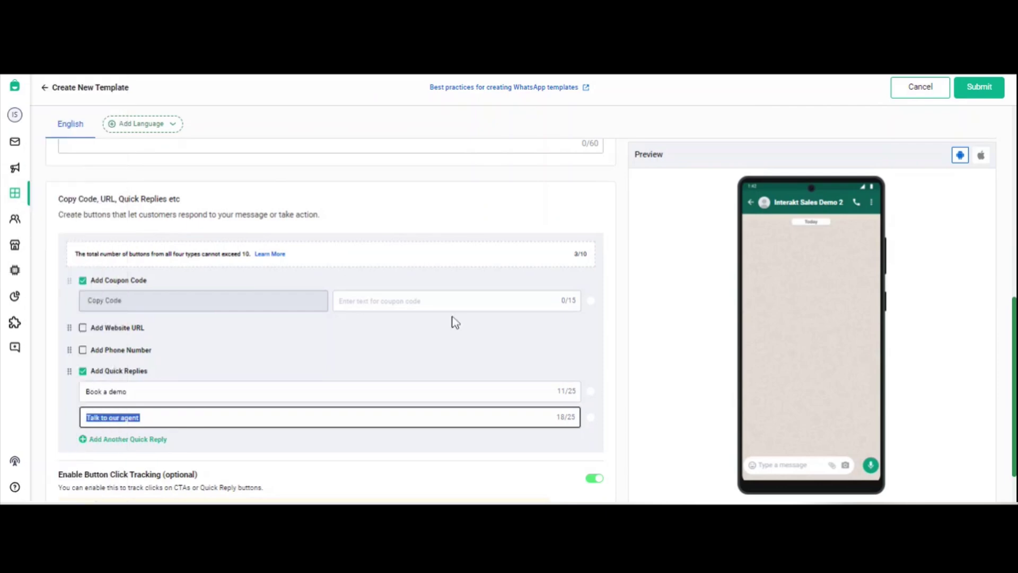
scroll(602, 378, "up", 8)
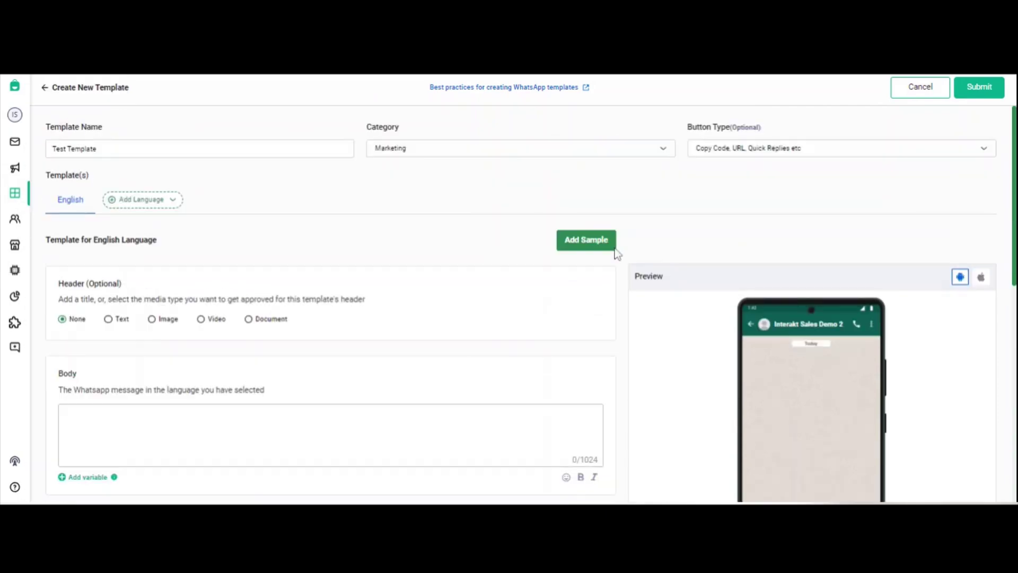
Step: Change the button type to Send Products and try the Send Entire Catalog and Send Specific Products options
left_click(717, 151)
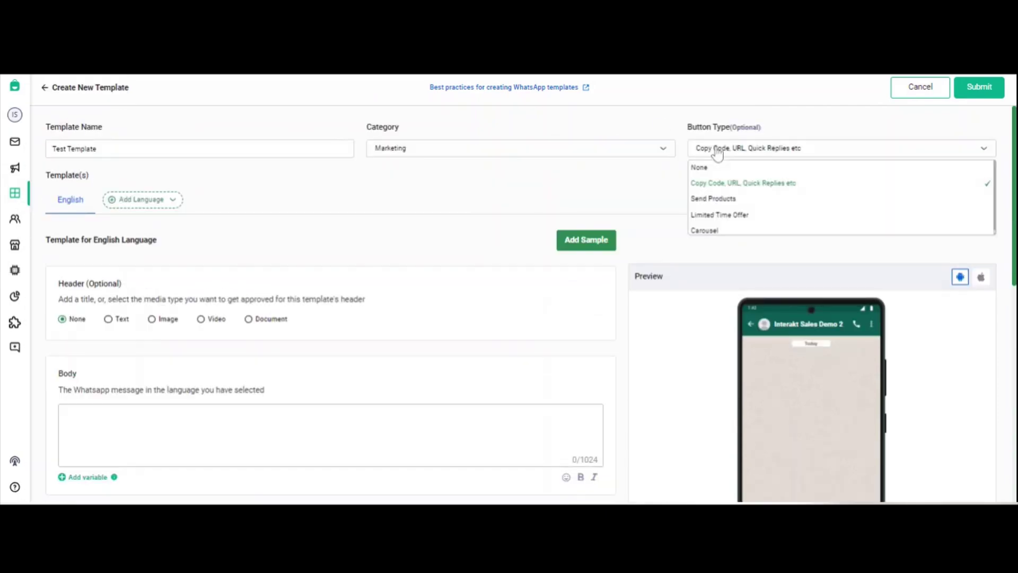
left_click(710, 207)
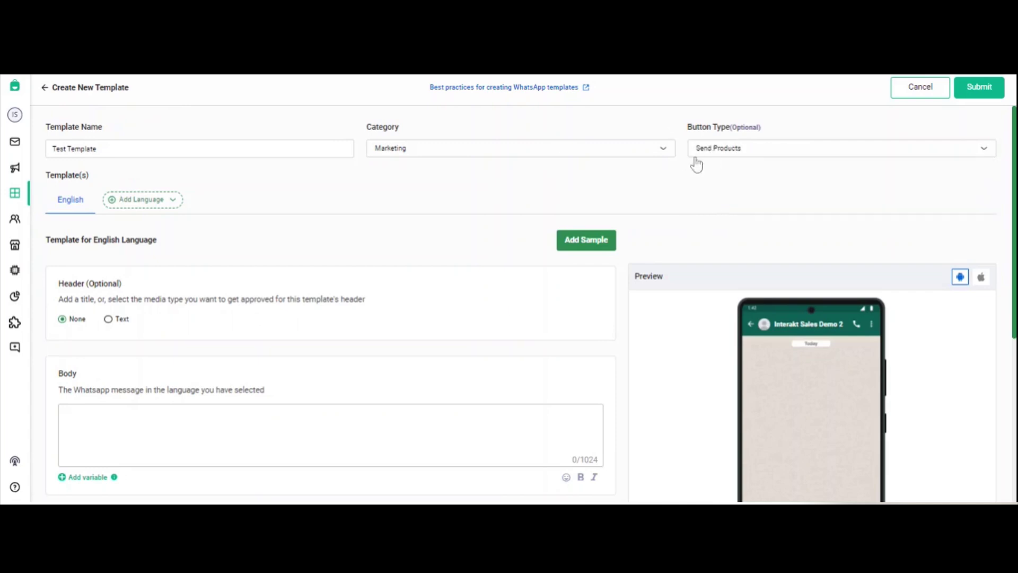
scroll(509, 306, "down", 5)
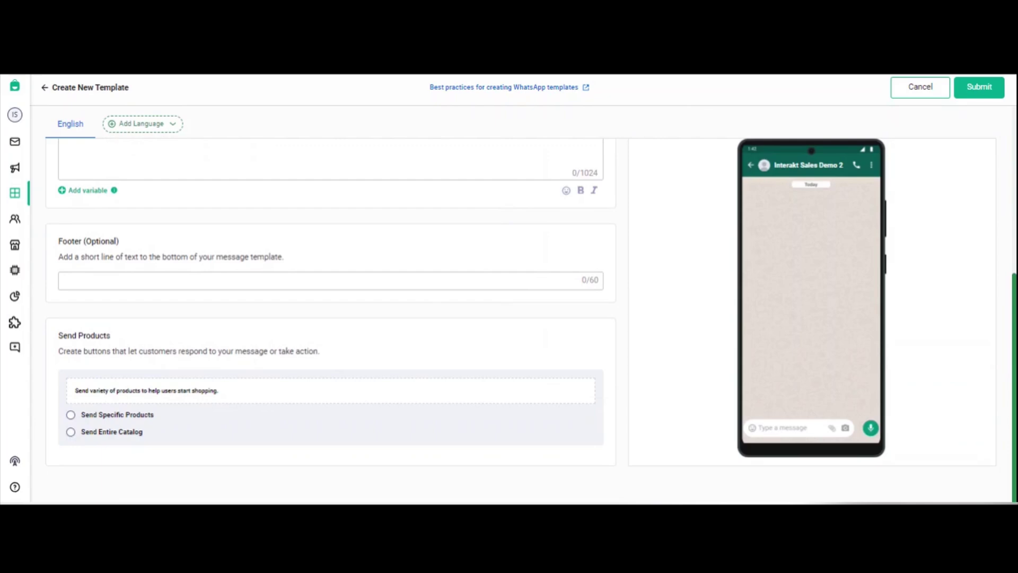
left_click(70, 432)
scroll(202, 427, "down", 2)
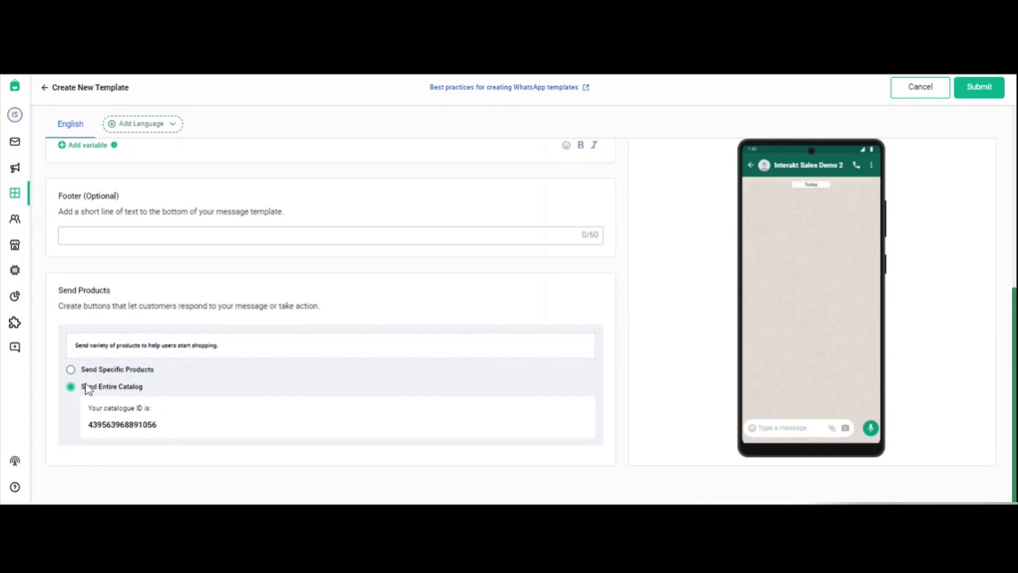
left_click(72, 370)
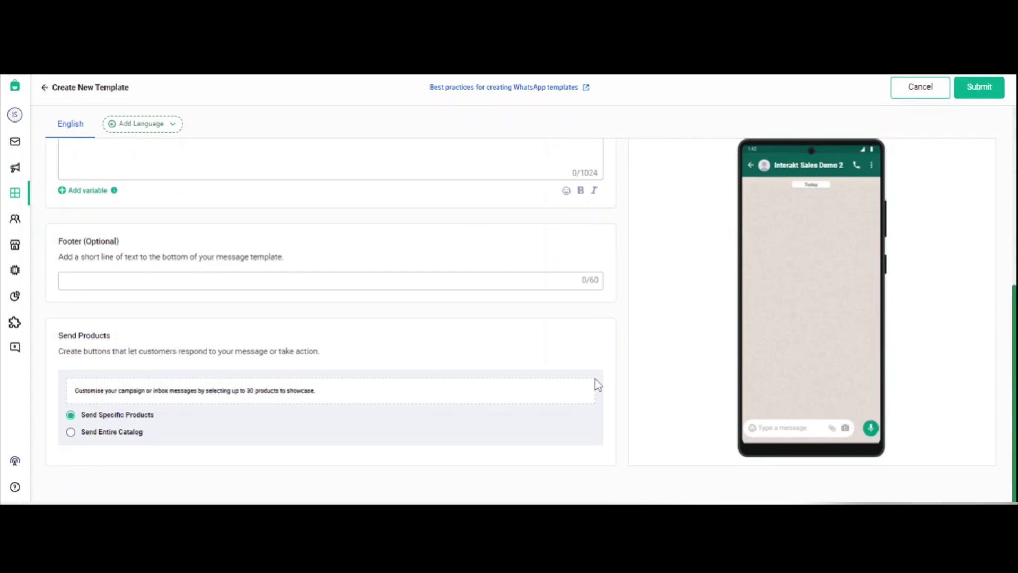
Step: Change the button type to Limited Time Offer and examine its offer text, coupon code, URL and button text fields
scroll(595, 379, "up", 6)
left_click(746, 155)
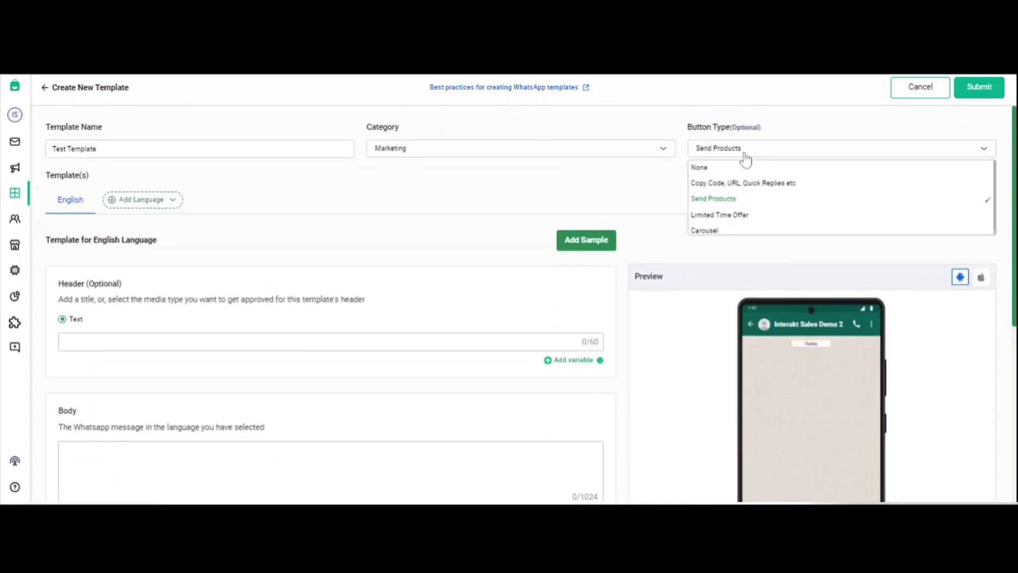
left_click(725, 215)
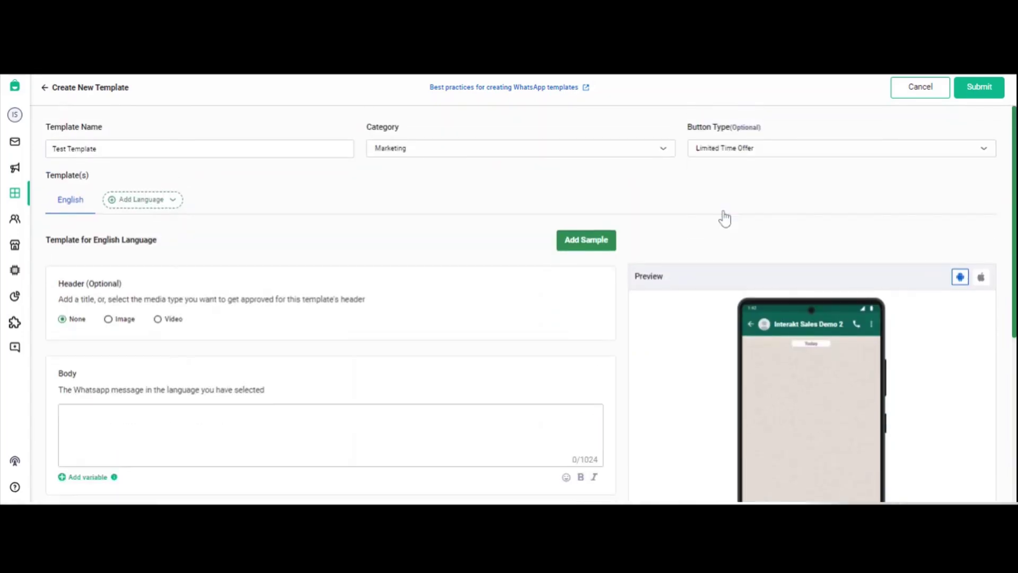
scroll(520, 349, "down", 6)
scroll(520, 348, "up", 1)
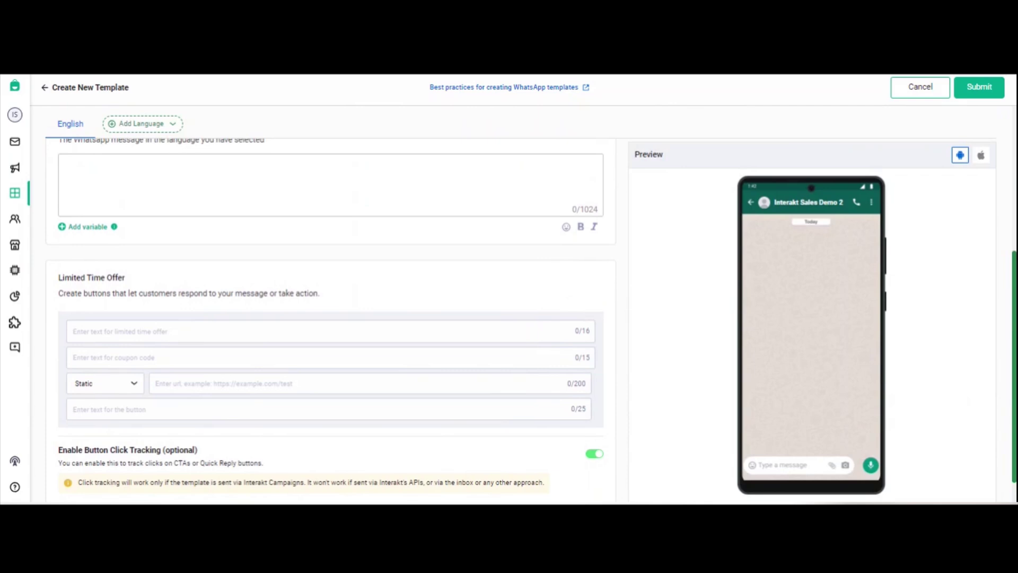
Step: Change the button type to Carousel, add a second carousel card and check the card button options
scroll(736, 186, "up", 5)
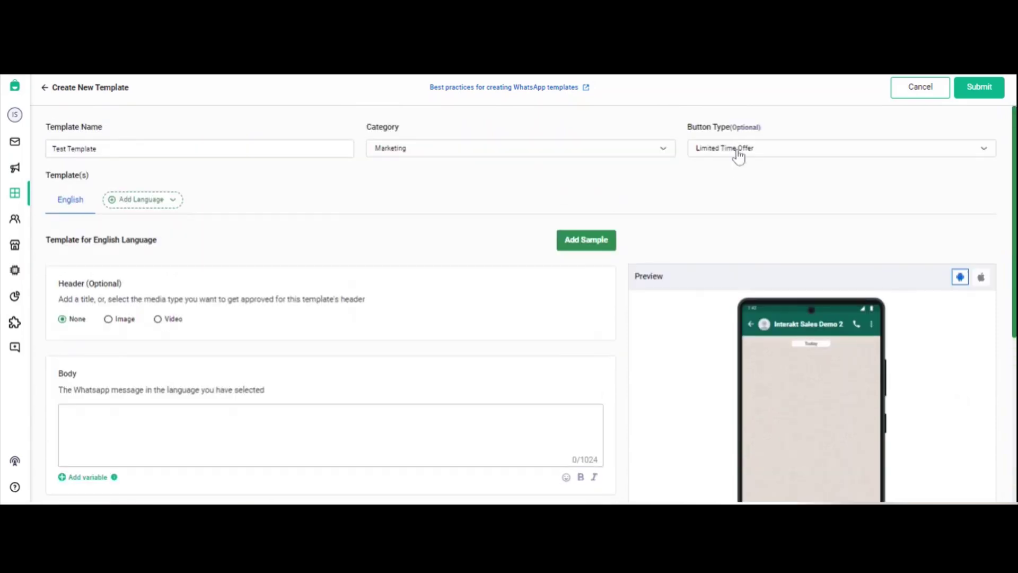
left_click(739, 154)
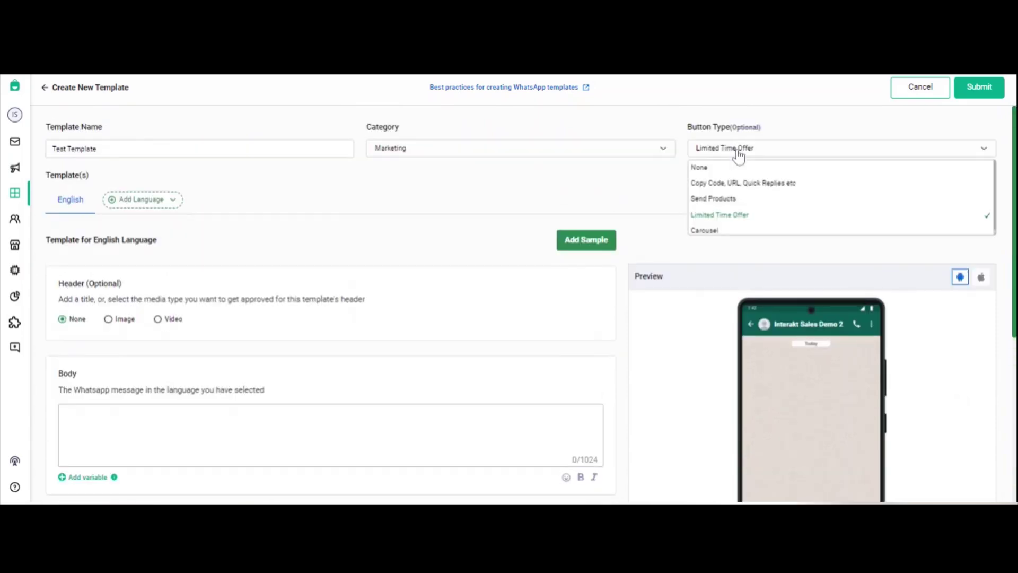
left_click(720, 232)
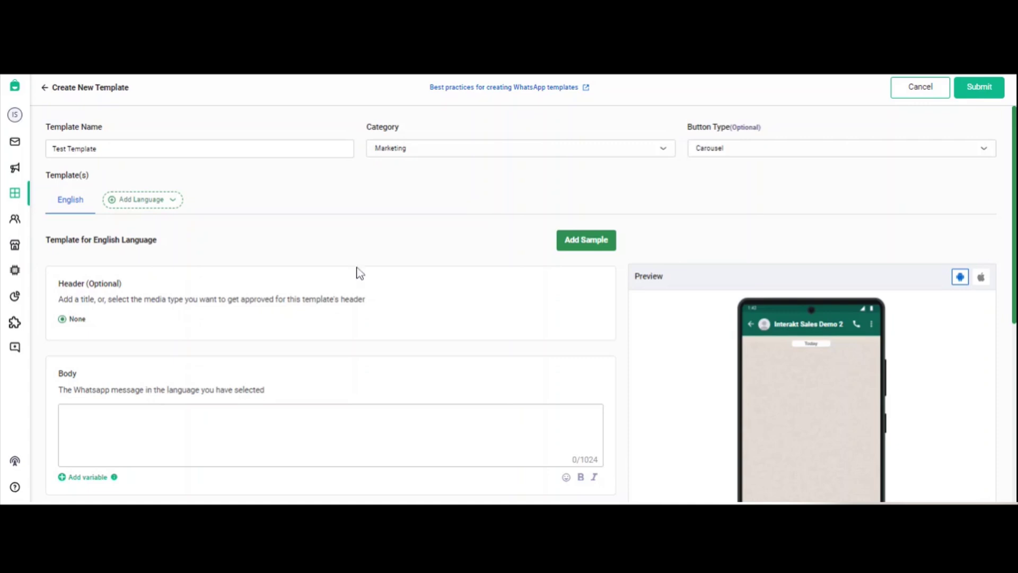
scroll(332, 348, "down", 6)
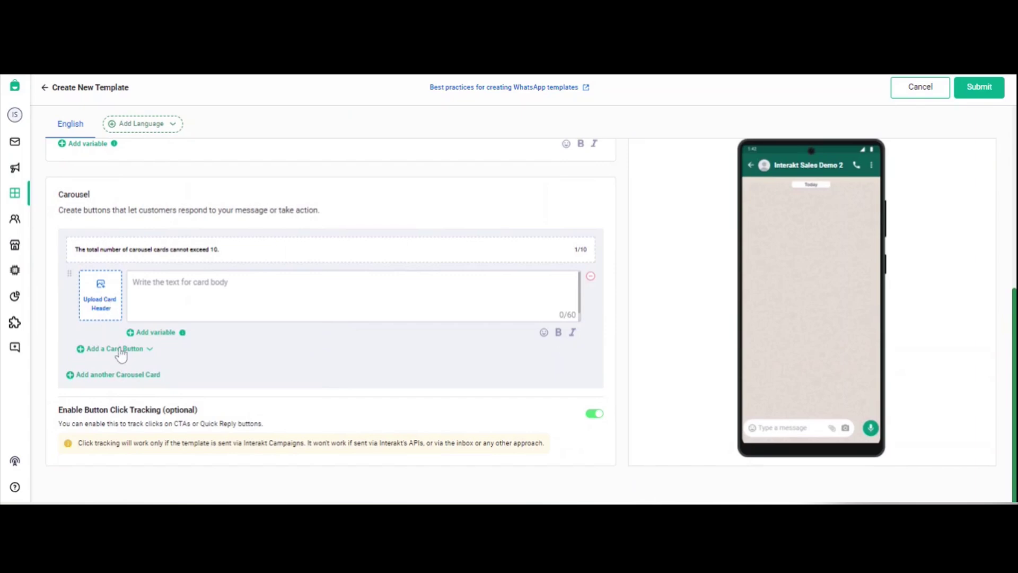
left_click(144, 351)
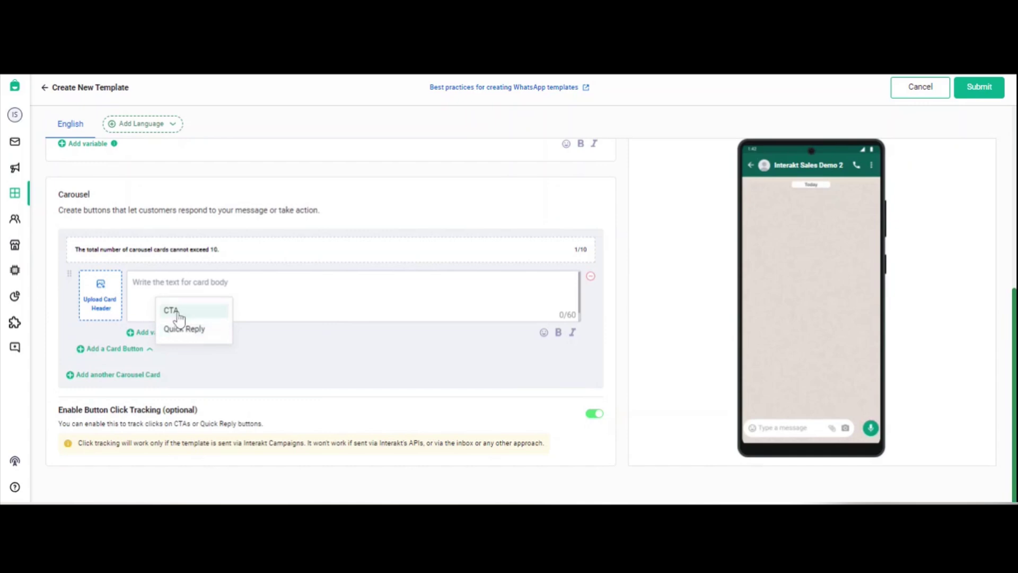
left_click(134, 375)
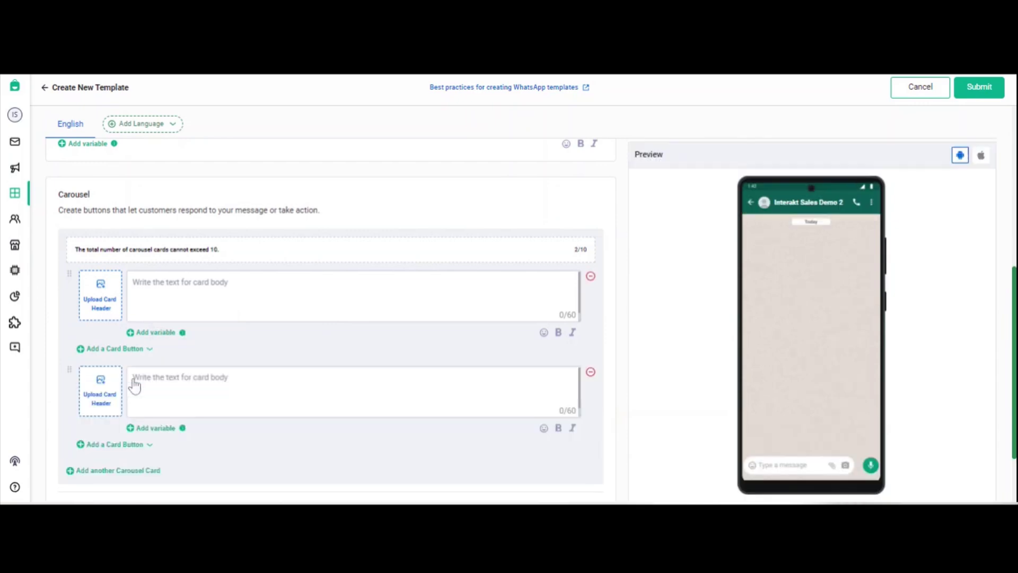
left_click(130, 447)
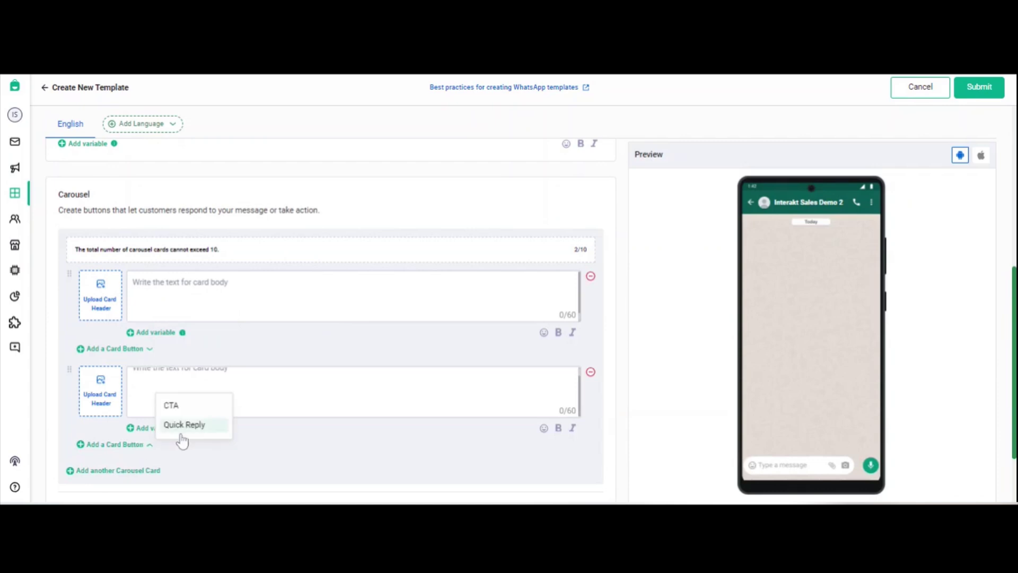
left_click(350, 476)
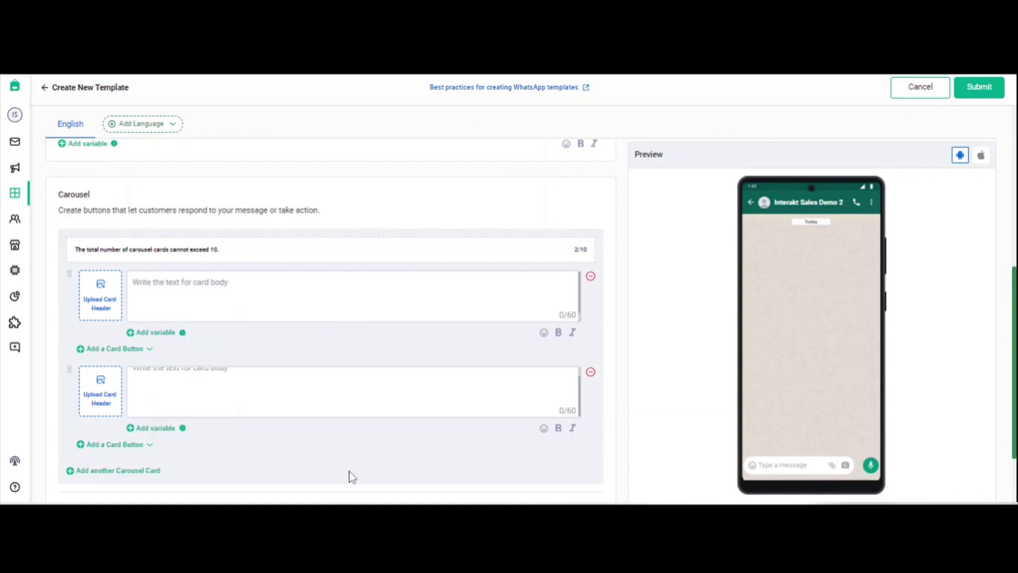
Step: Set the template's button type back to Copy Code, URL, Quick Replies etc
scroll(350, 476, "up", 6)
left_click(704, 151)
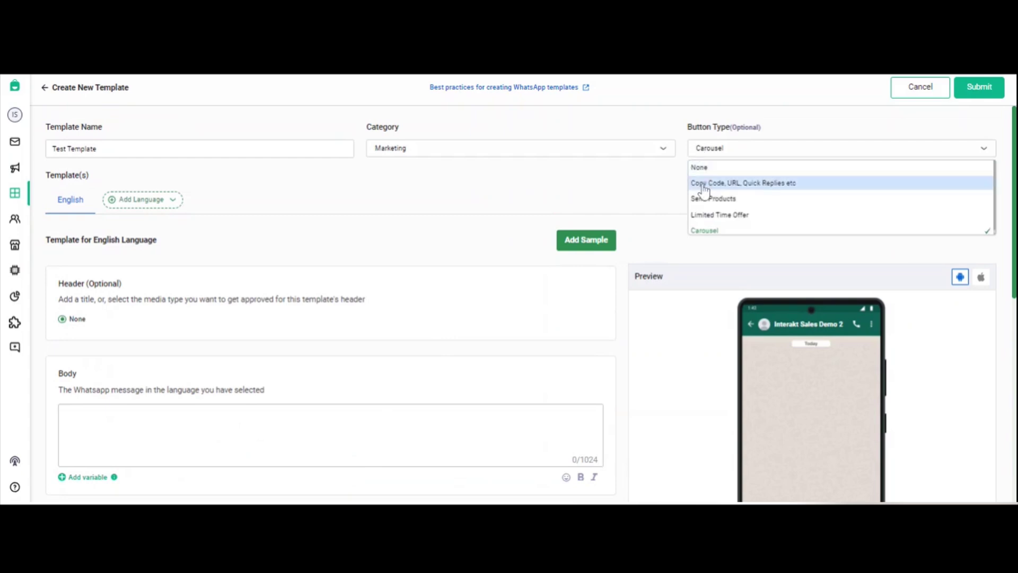
left_click(704, 185)
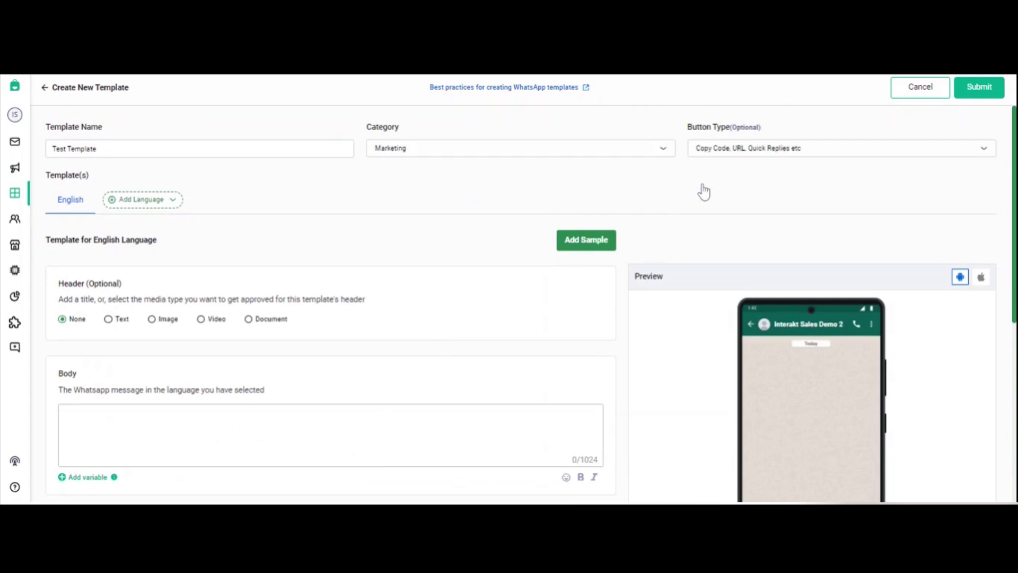
Step: Try the Image, Video and Document media types for the template header
scroll(362, 266, "down", 1)
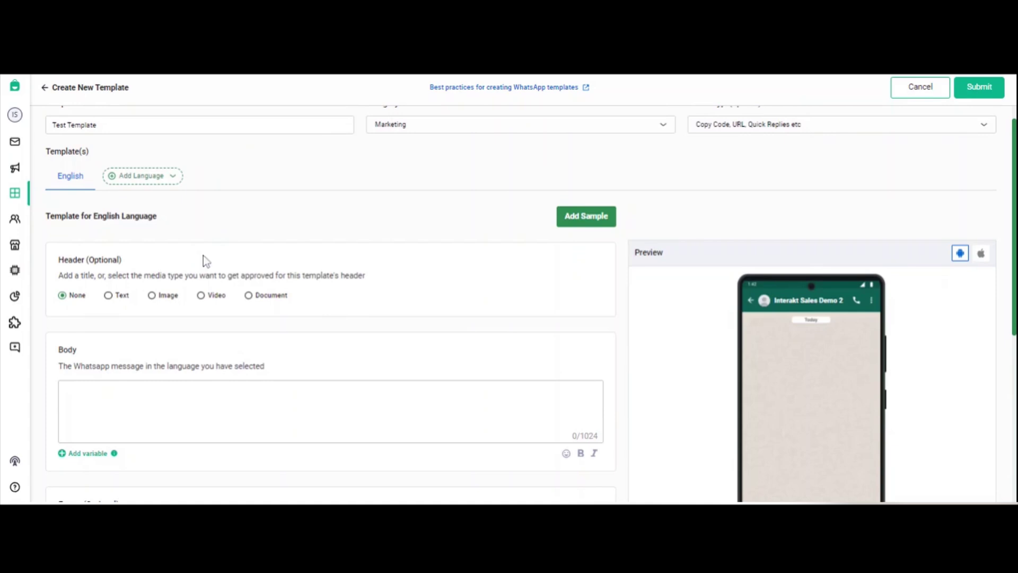
left_click(153, 296)
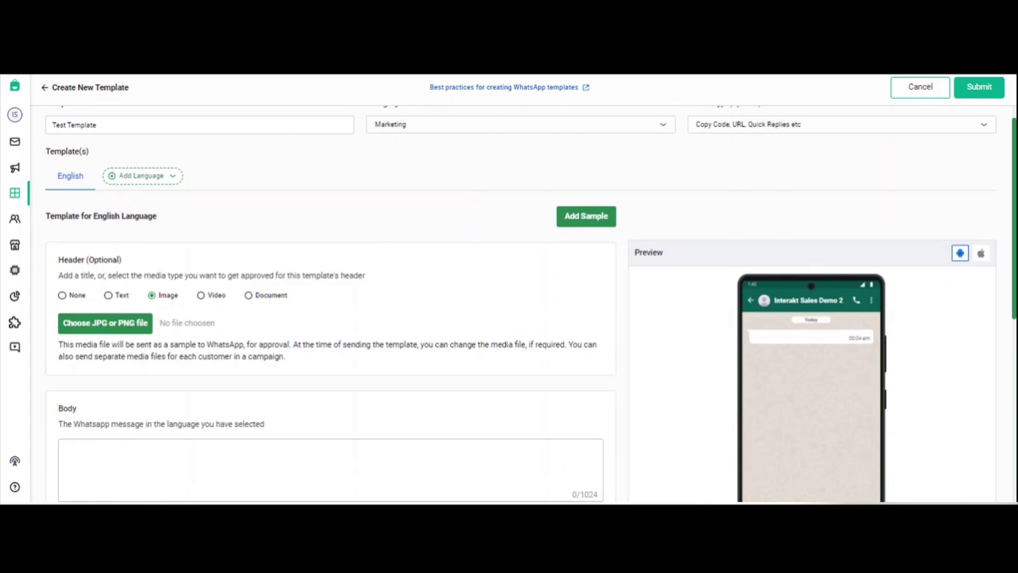
left_click(201, 295)
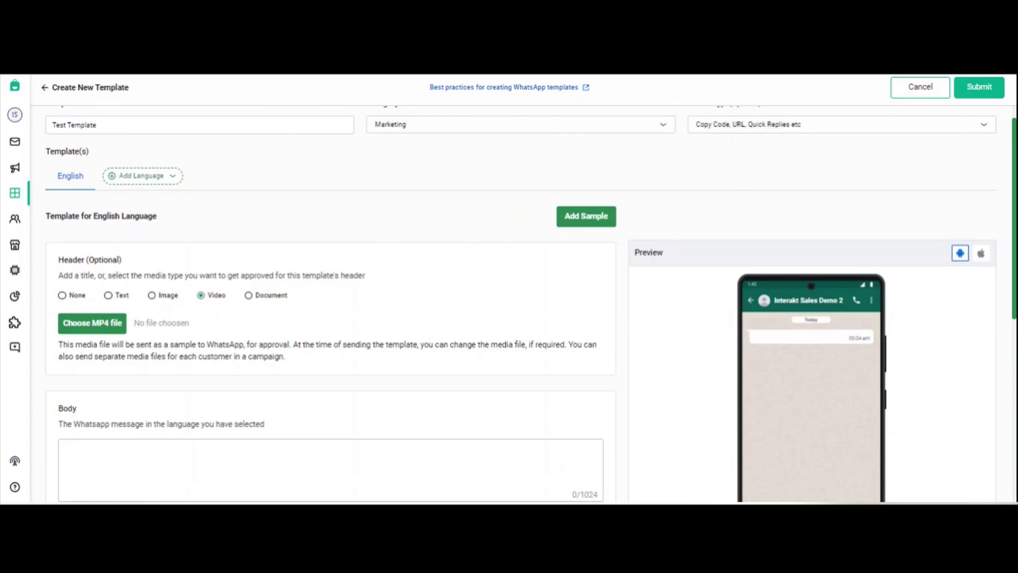
left_click(249, 296)
Step: Use a text header for the template and enter "Independence Day offer" as its title
left_click(109, 296)
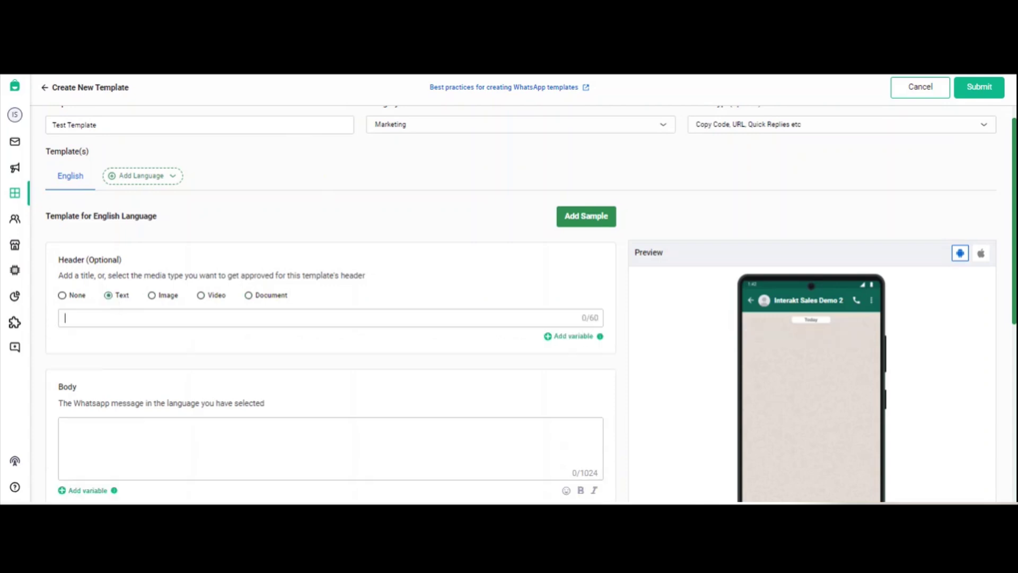
type("Inde")
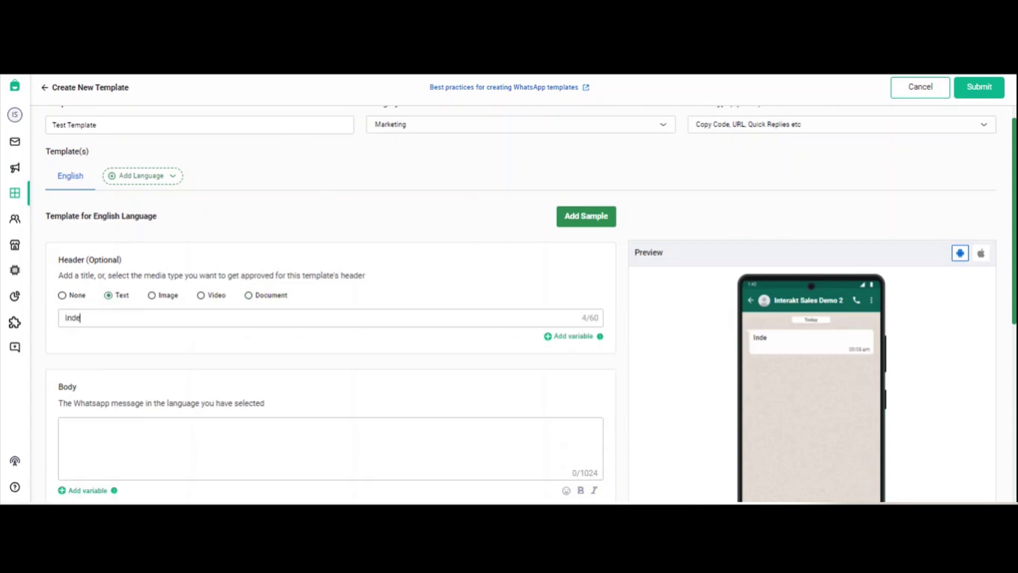
type("pendence Day odd")
key("BackSpace")
key("BackSpace")
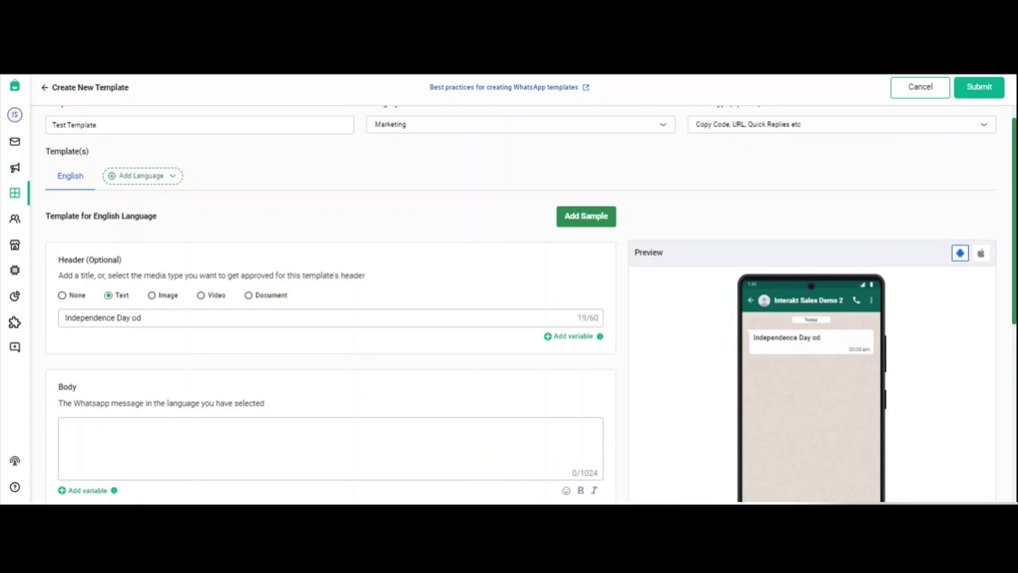
type("ffer")
Step: Fill the message body with the Independence Day Sale greeting, from "Hi {{1}}," through "Get stunning deals on every product on the website."
scroll(232, 370, "down", 2)
scroll(232, 370, "down", 1)
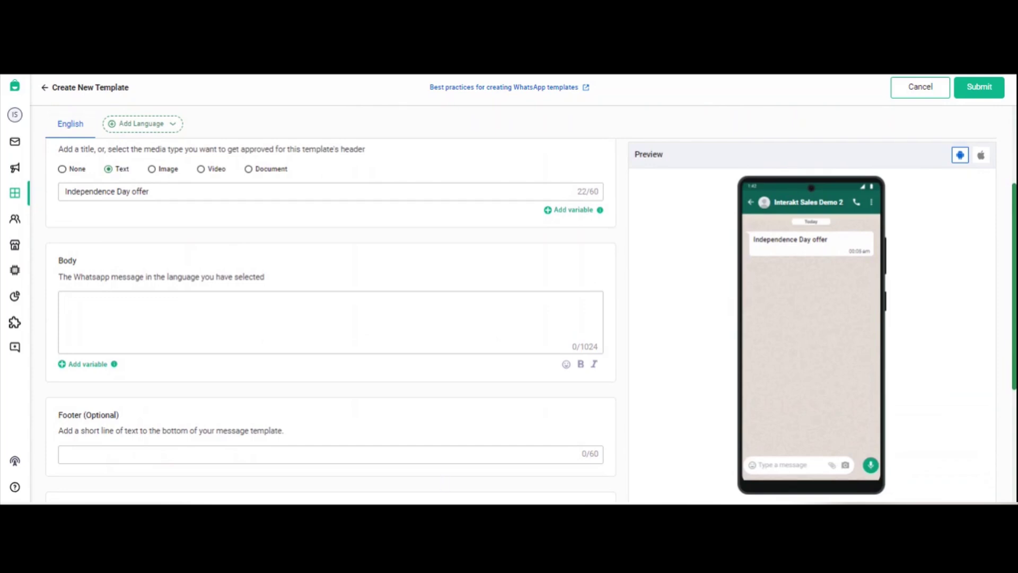
type("Hi {{1}},  May the bright colors of the tricolor fill your life with patriotism and prosperity 🇮🇳  The Grand Independence Day Sale is back! * 🔥  Get stunning deals on every product on the website. 🛍️ 🛒")
scroll(330, 322, "up", 2)
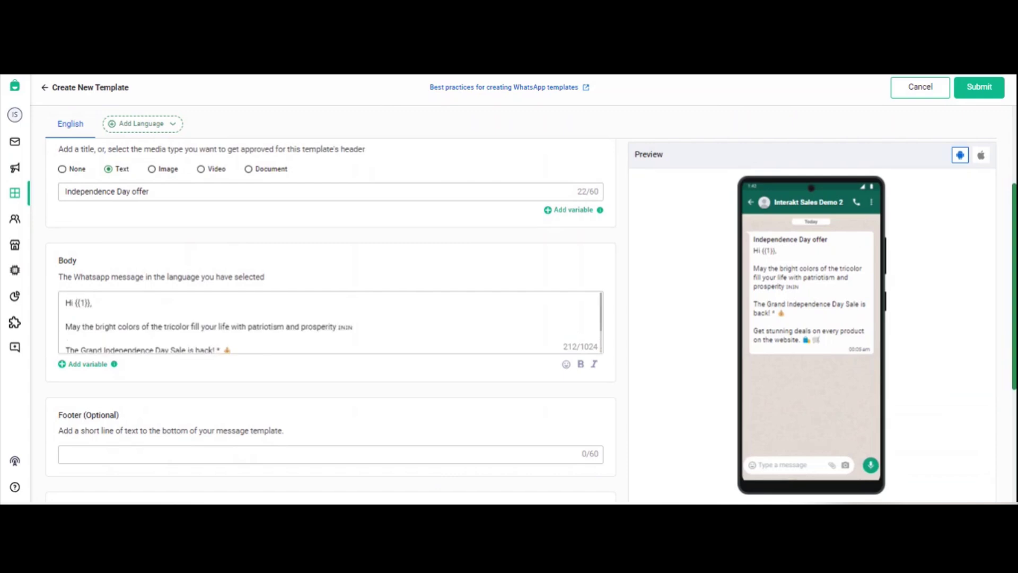
scroll(330, 322, "down", 1)
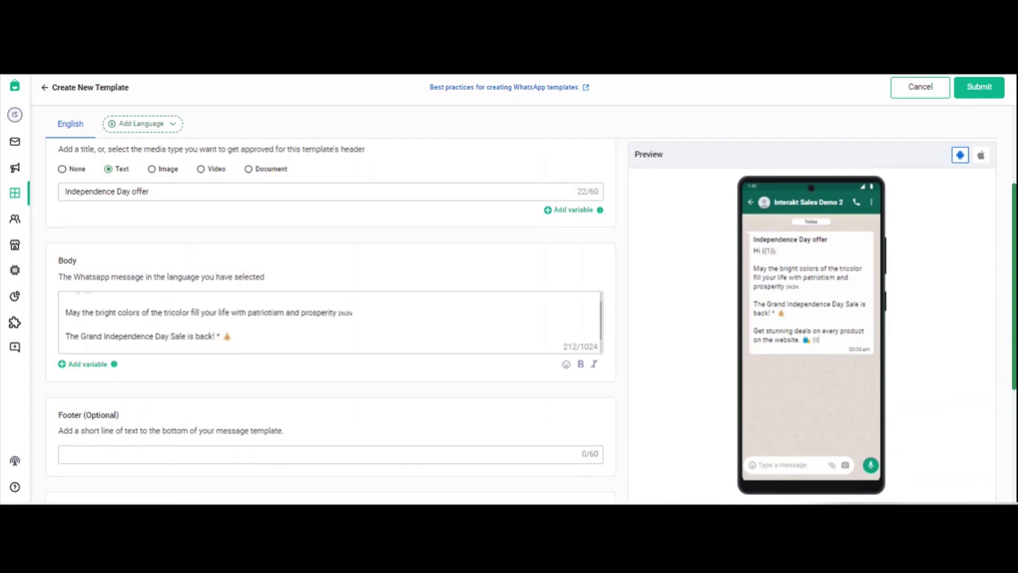
left_click_drag(113, 313, 277, 313)
scroll(277, 313, "down", 3)
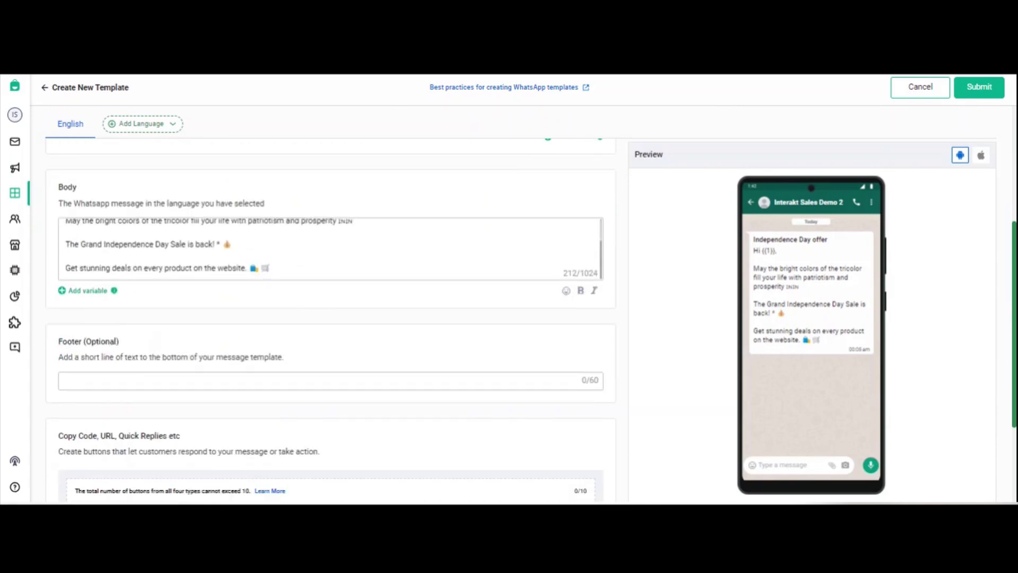
Step: Add the sign-off "Regards" and "Interakt" on separate lines at the end of the message body
key("Return")
key("Return")
type("R")
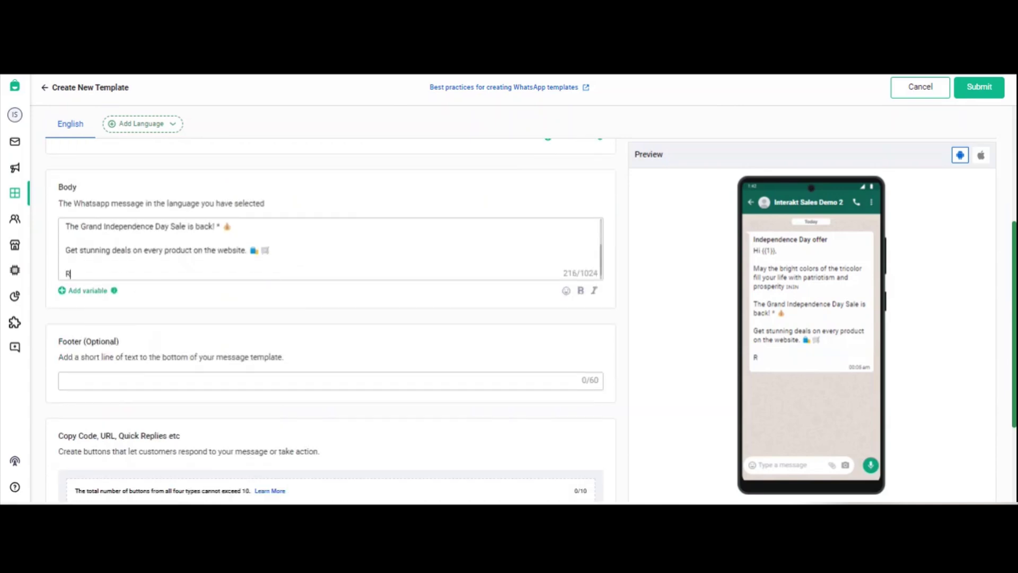
type("egards")
key("Return")
type("In")
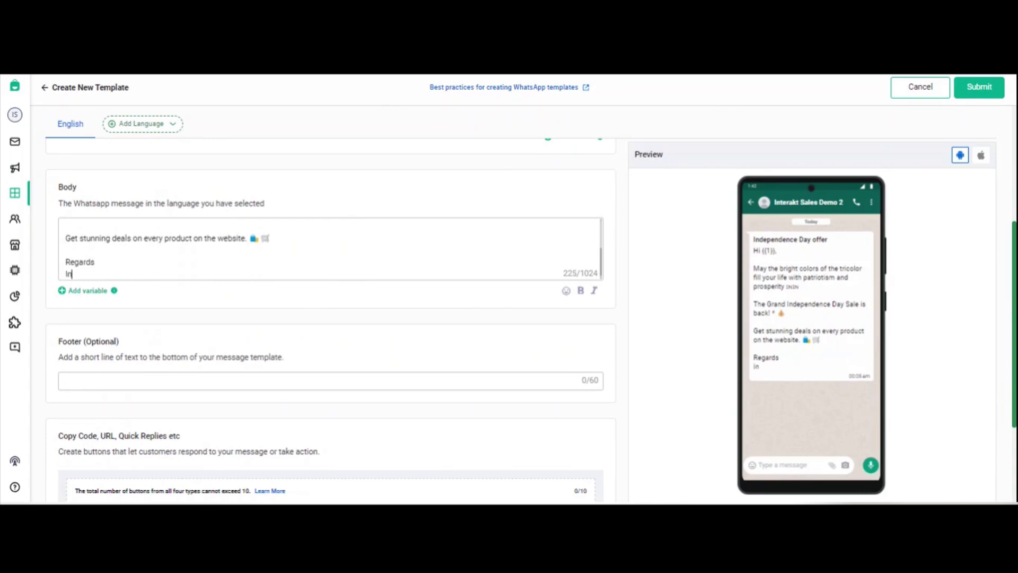
type("terakt")
Step: Remove the placeholder and comma after "Hi" in the body greeting and insert a new variable {{1}} there
scroll(97, 229, "up", 5)
left_click(93, 229)
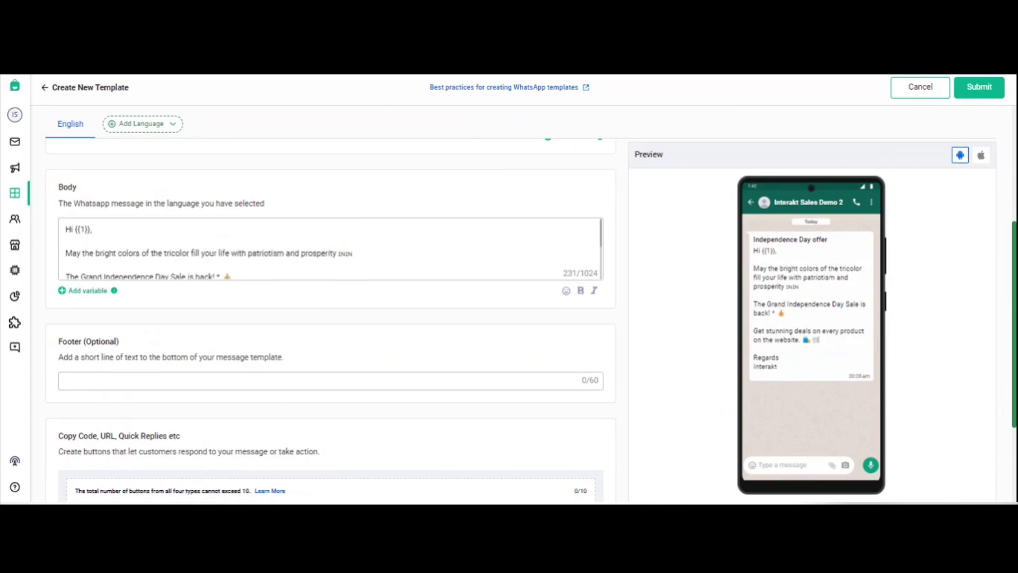
key("BackSpace")
key("BackSpace")
key("BackSpace")
key("BackSpace")
key("BackSpace")
key("BackSpace")
key("BackSpace")
left_click(85, 291)
Step: Enter the footer text "Reply "Stop" if you wish to unsubscribe" for the template
scroll(154, 313, "down", 1)
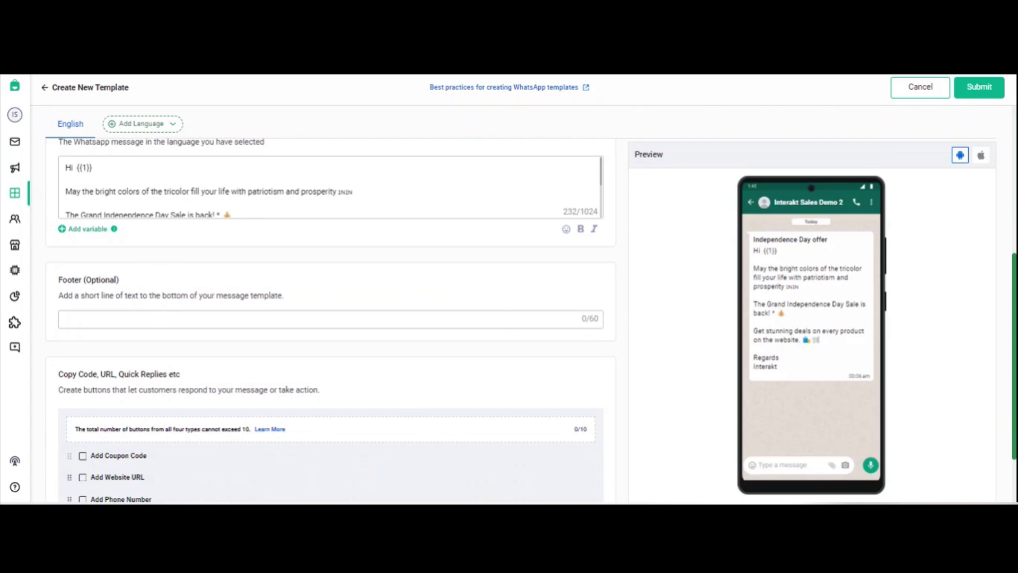
left_click(153, 322)
type("Reply \"Stop\" if you wish to unsubscribe")
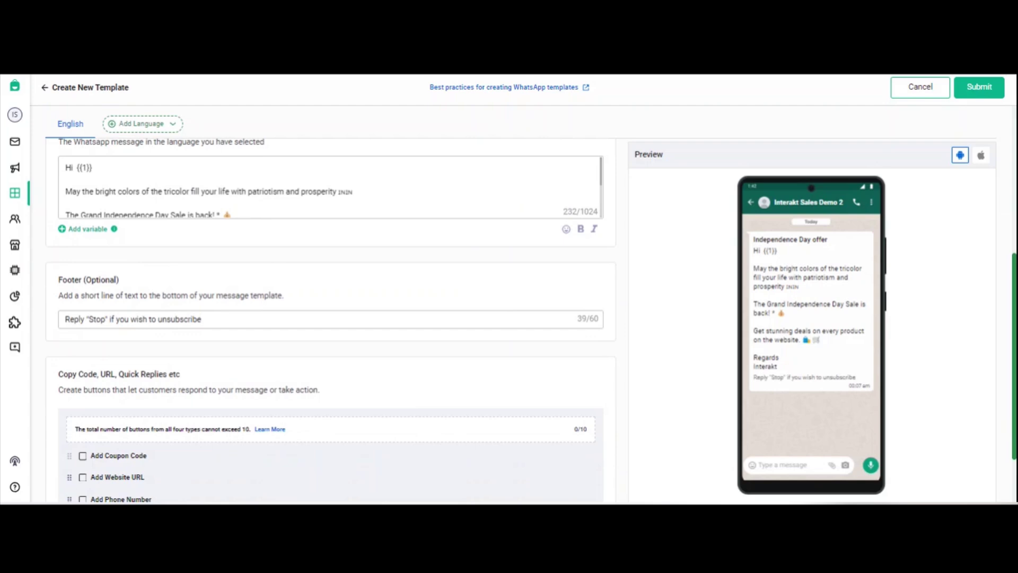
scroll(248, 366, "down", 1)
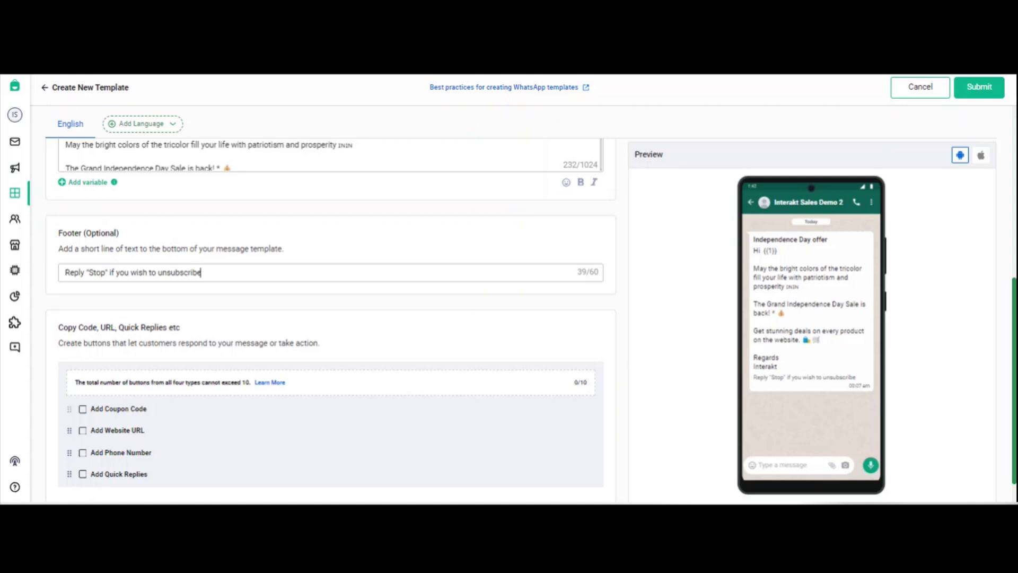
scroll(329, 318, "down", 1)
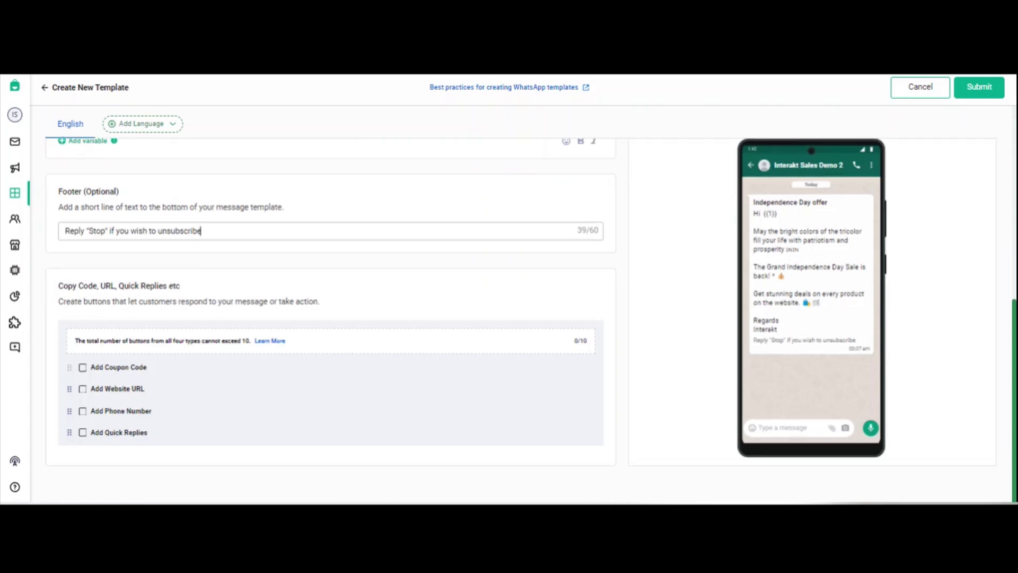
Step: Add a coupon code button with the code DISC10 and enable the website URL button
left_click(83, 368)
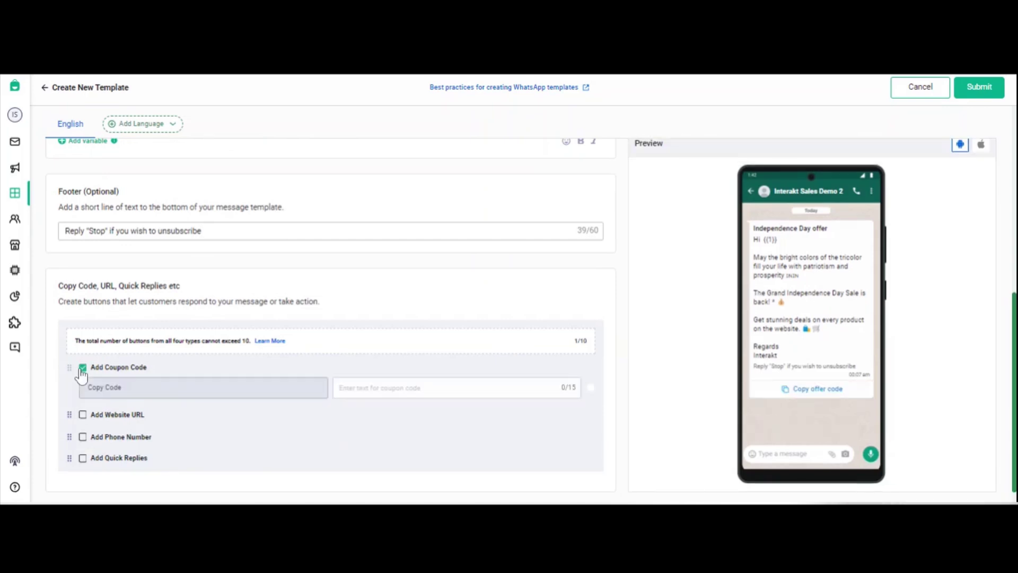
left_click(350, 387)
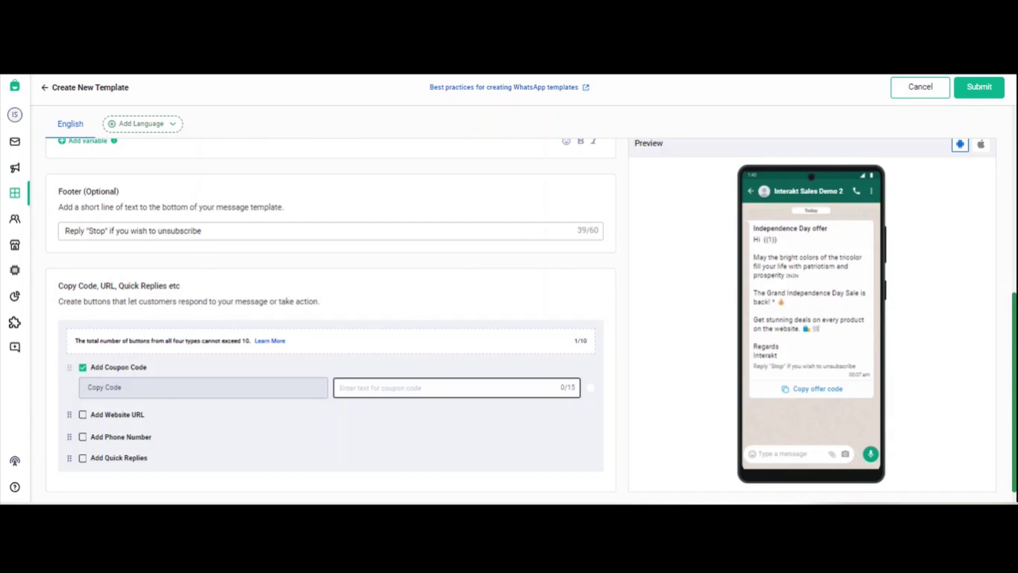
type("DISC10")
left_click(84, 418)
left_click(239, 433)
type("HTTPS")
key("BackSpace")
key("BackSpace")
key("BackSpace")
key("BackSpace")
key("BackSpace")
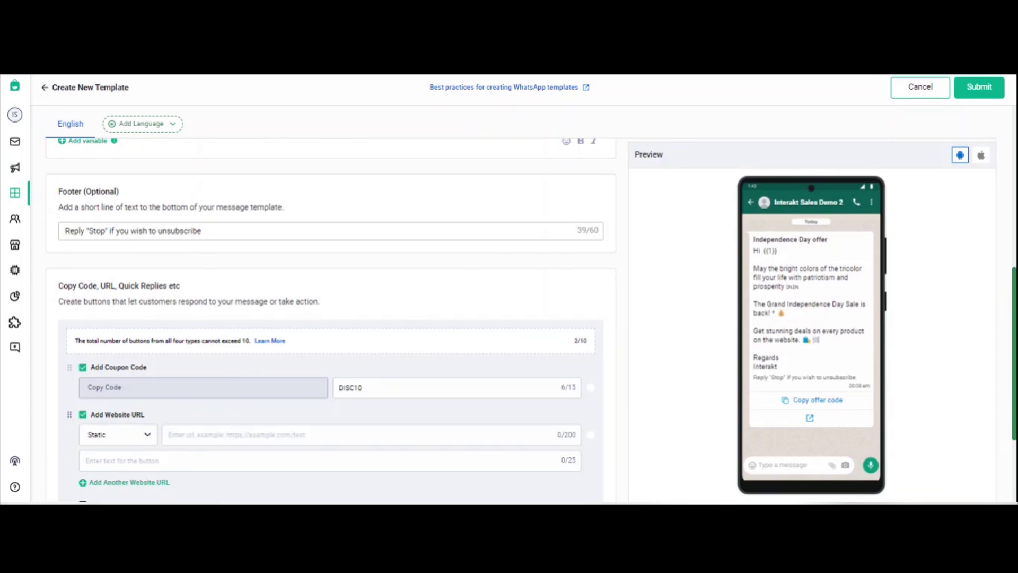
left_click(302, 434)
type("https://www.google.com/")
scroll(303, 383, "down", 2)
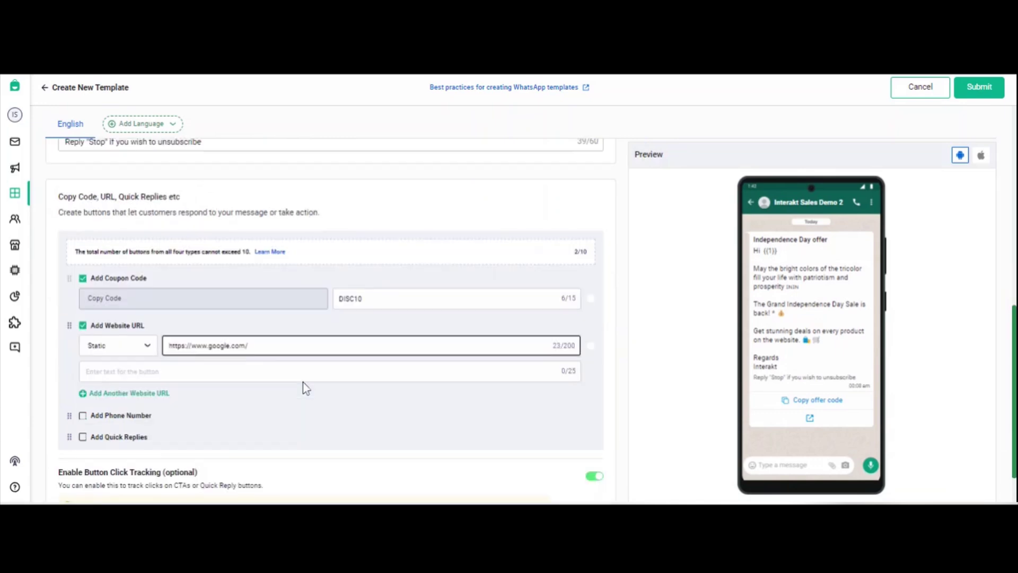
double_click(177, 344)
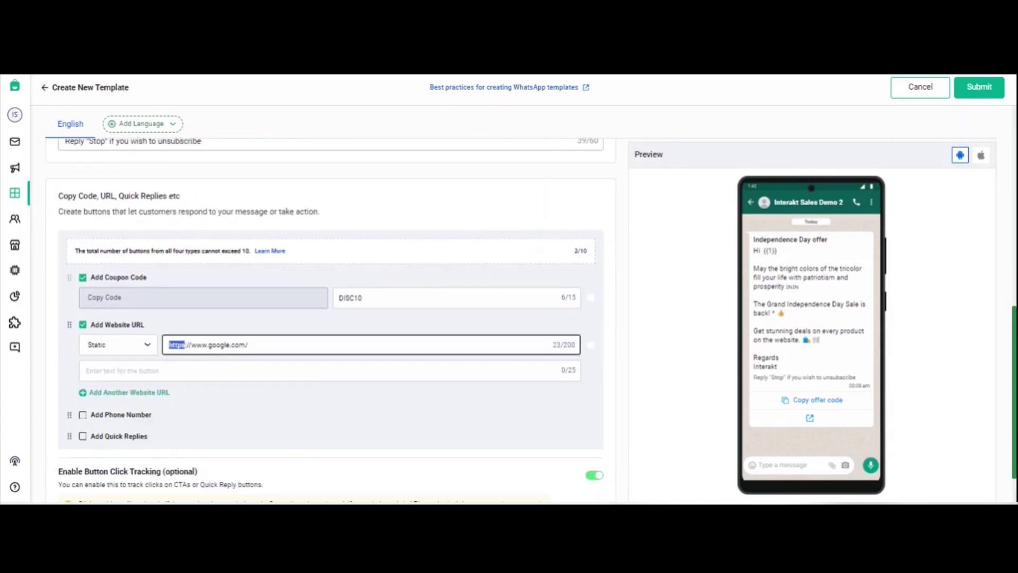
left_click(173, 371)
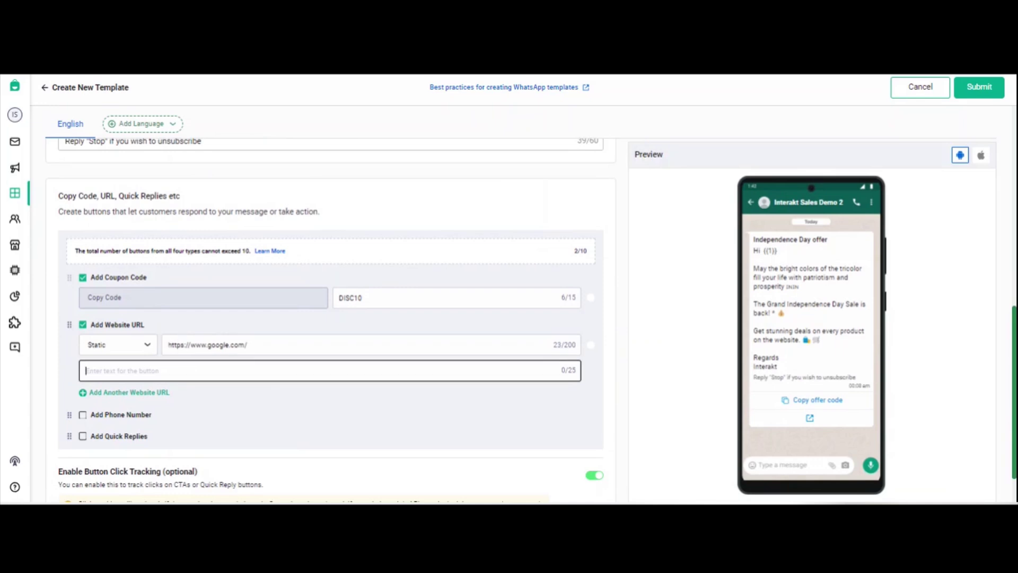
type("Visit our website")
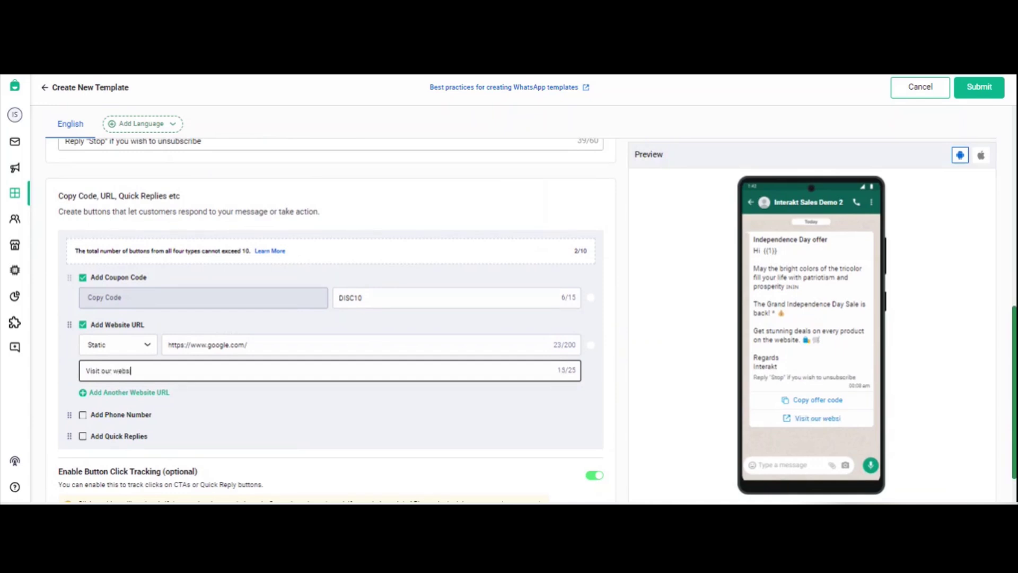
Step: Add a phone number button with the contact's phone number and the button text "Call us"
left_click(83, 415)
scroll(171, 405, "down", 1)
left_click(179, 369)
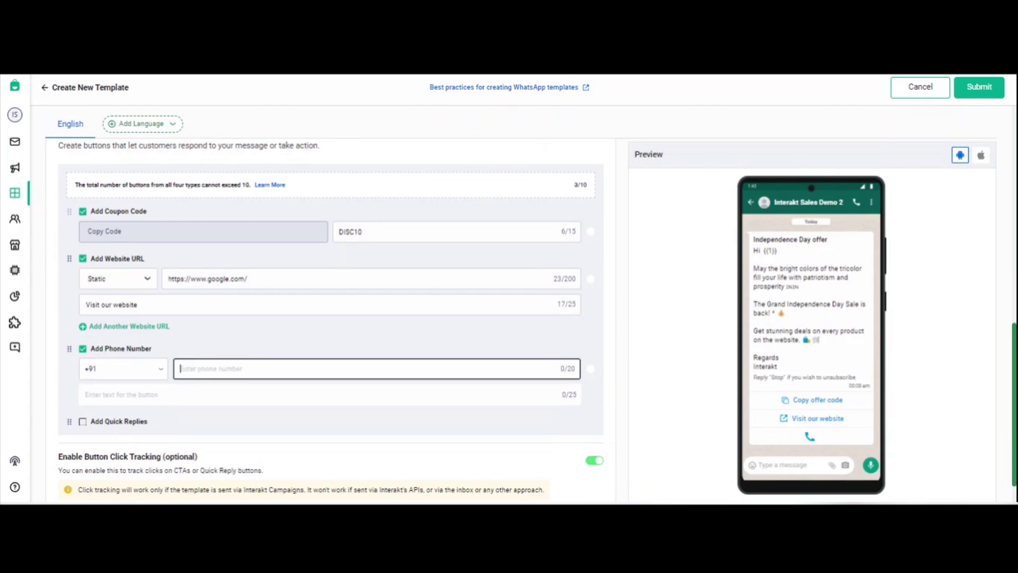
type("999999999")
left_click(170, 399)
type("Call us")
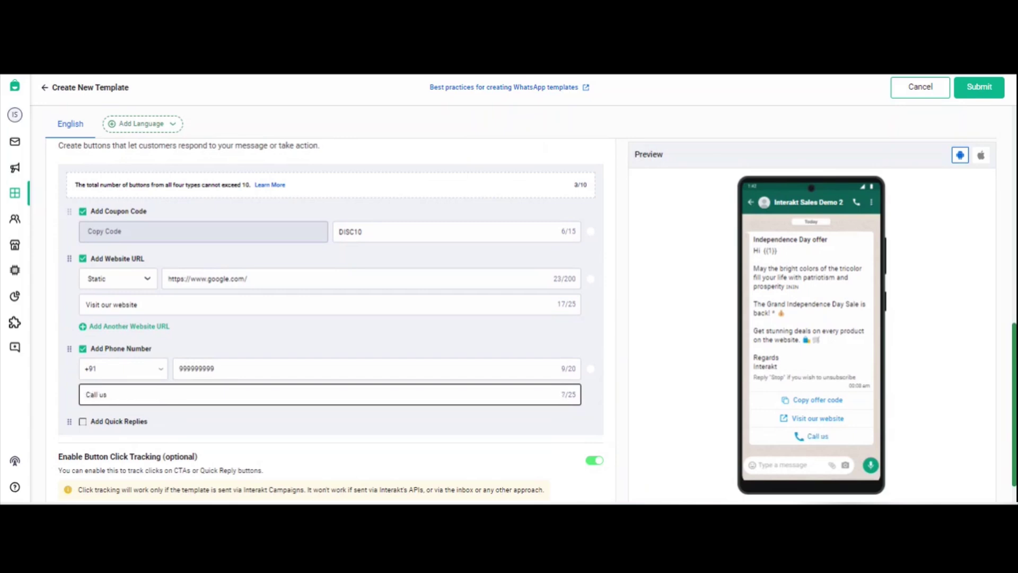
Step: Add three quick reply buttons reading "Book a demo", "Visit our store" and "Talk to our team"
left_click(83, 421)
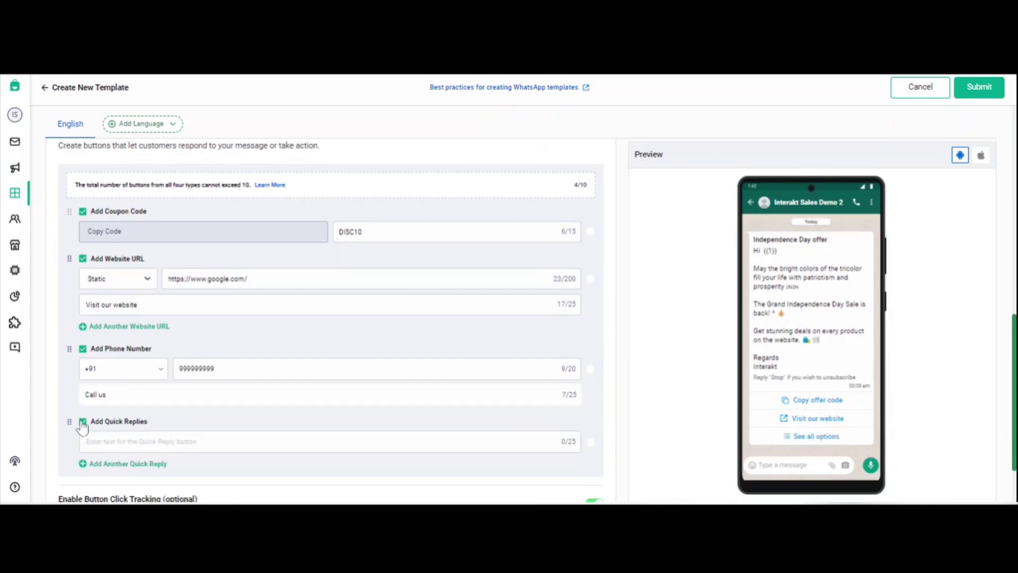
scroll(257, 359, "down", 2)
left_click(257, 362)
type("Book a demo")
left_click(144, 388)
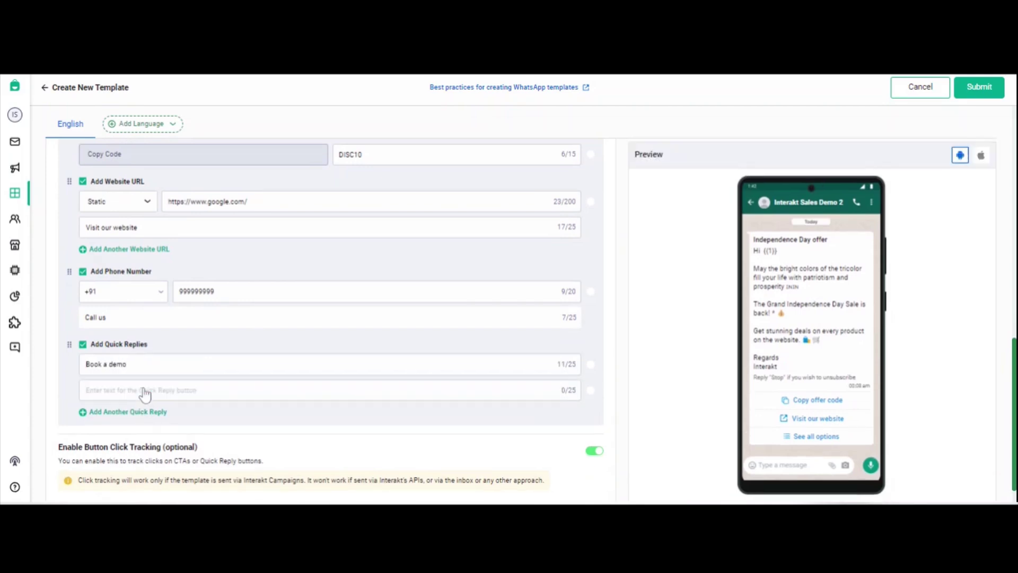
left_click(144, 392)
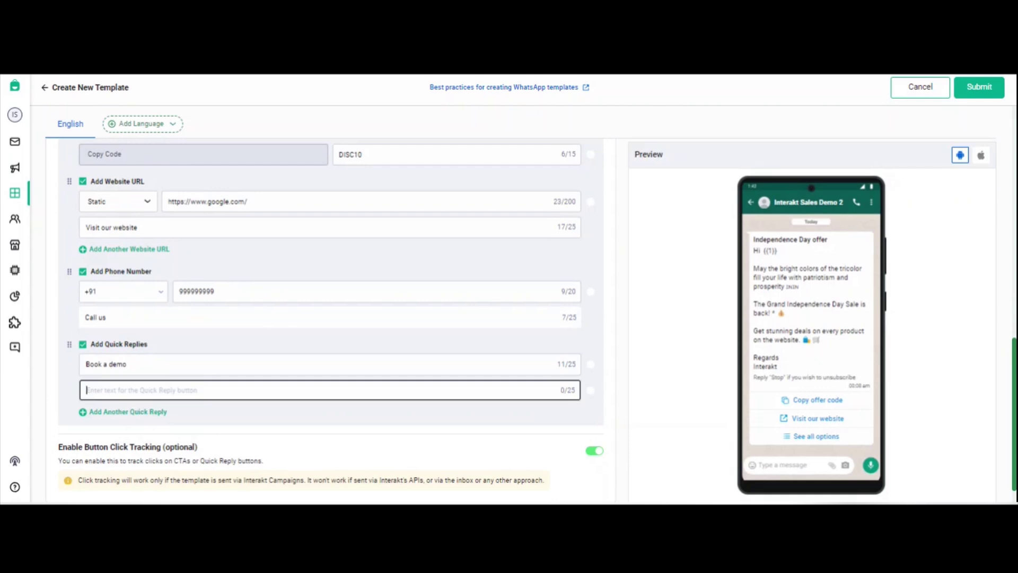
type("Visit our store")
left_click(149, 412)
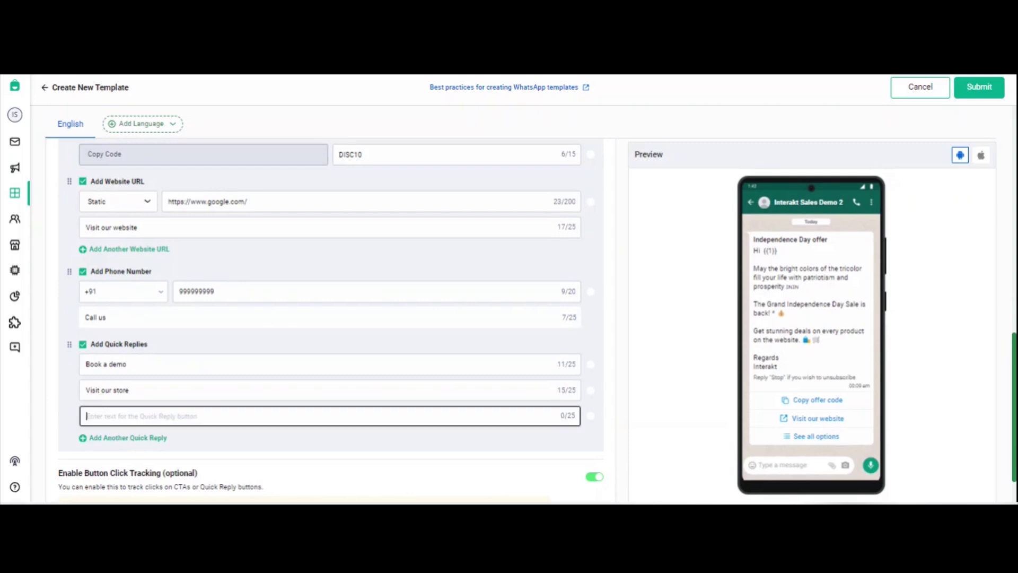
type("Talk to our team")
Step: Try to submit the template and open the sample content form for its English variables
scroll(201, 438, "down", 1)
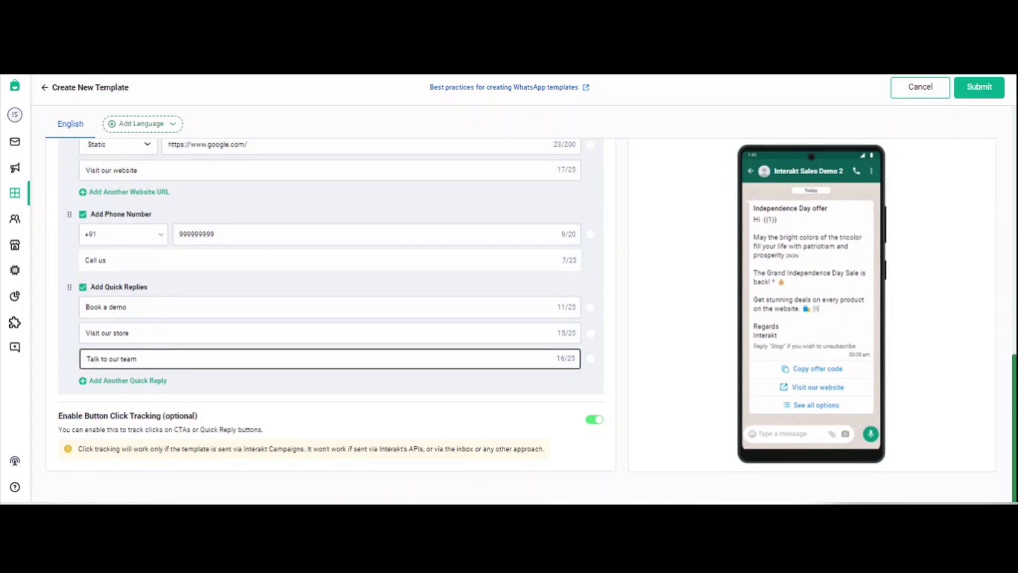
mouse_move(16, 193)
scroll(634, 364, "up", 3)
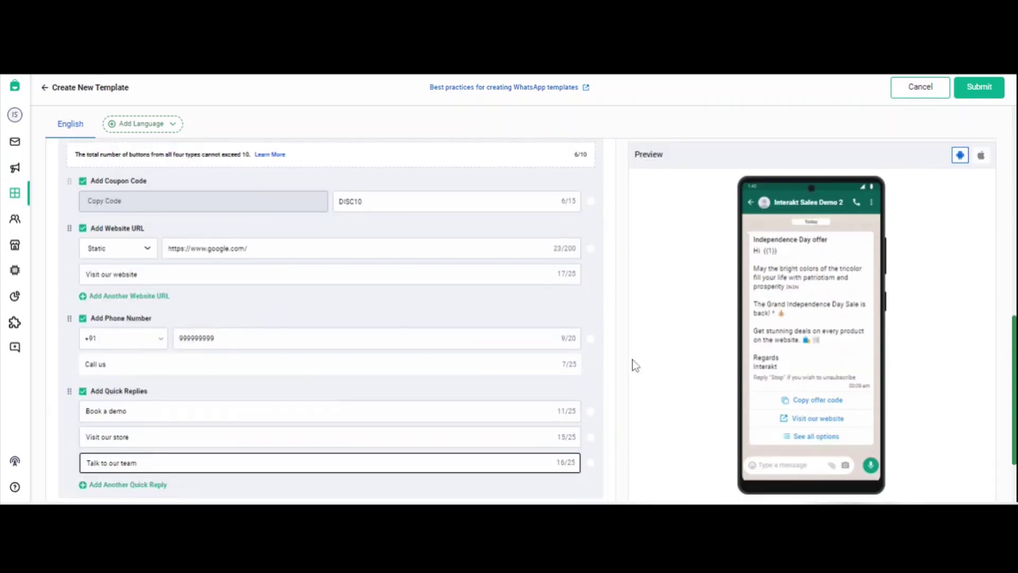
scroll(635, 365, "up", 5)
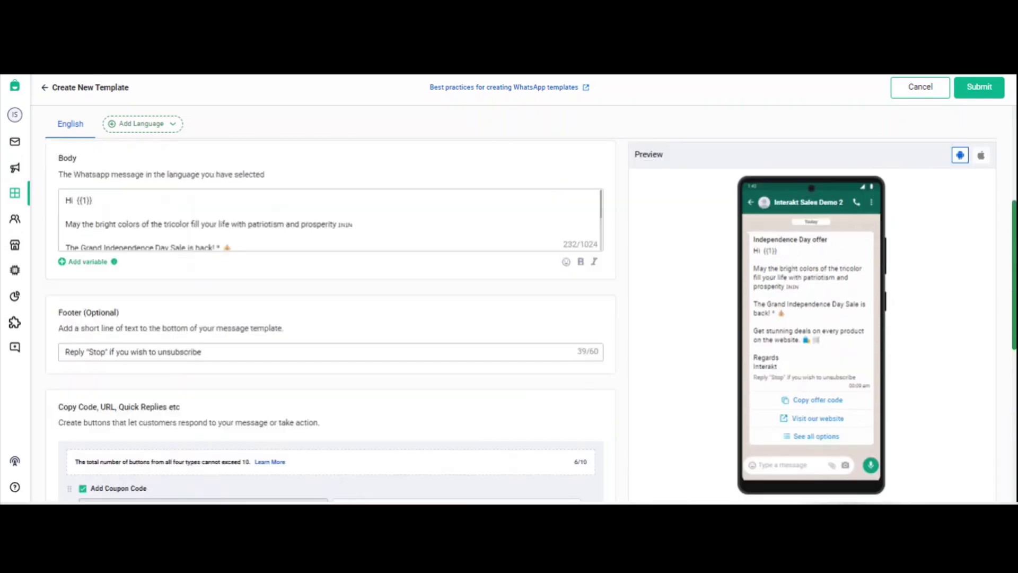
scroll(753, 162, "up", 5)
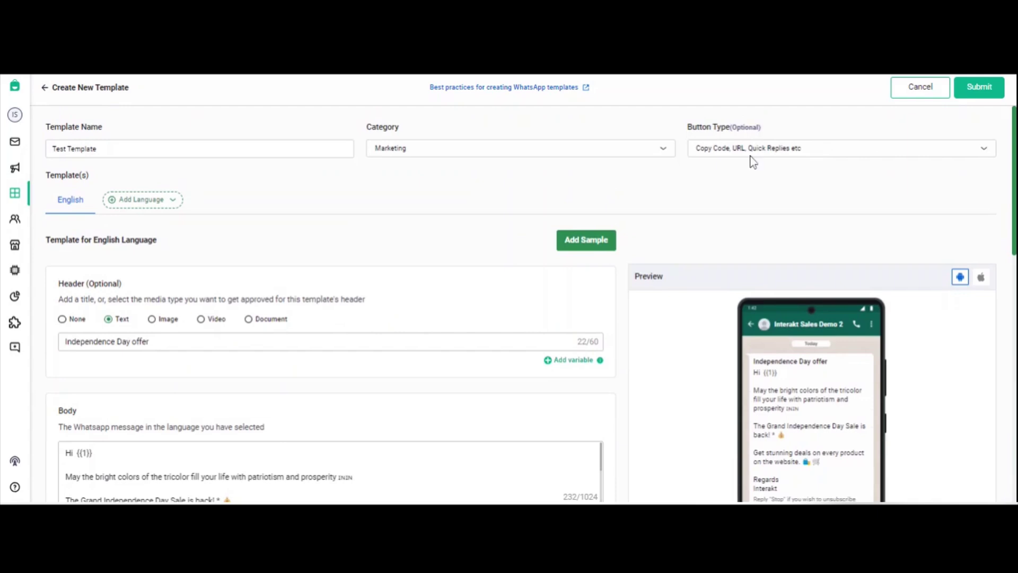
left_click(980, 90)
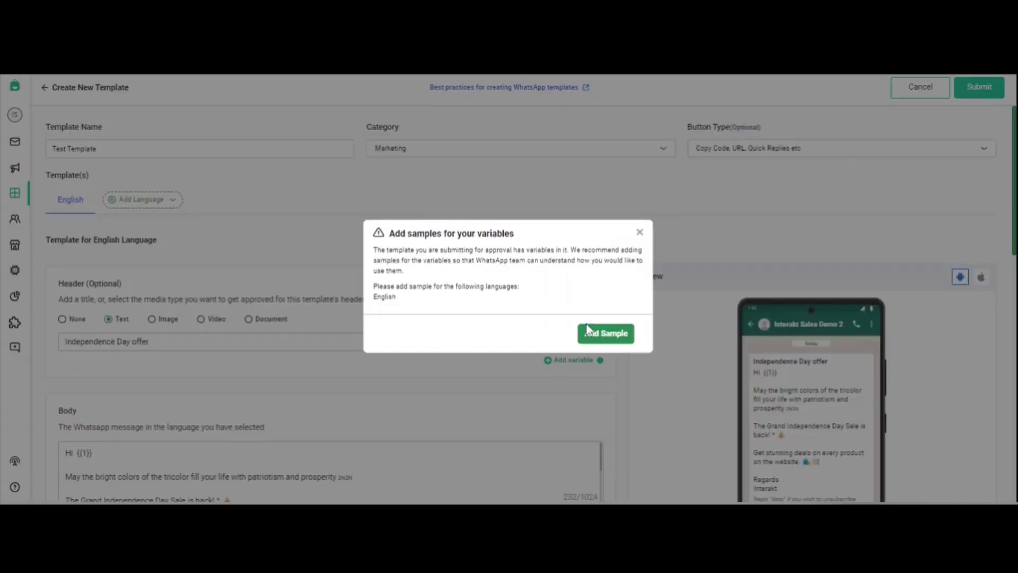
left_click(599, 335)
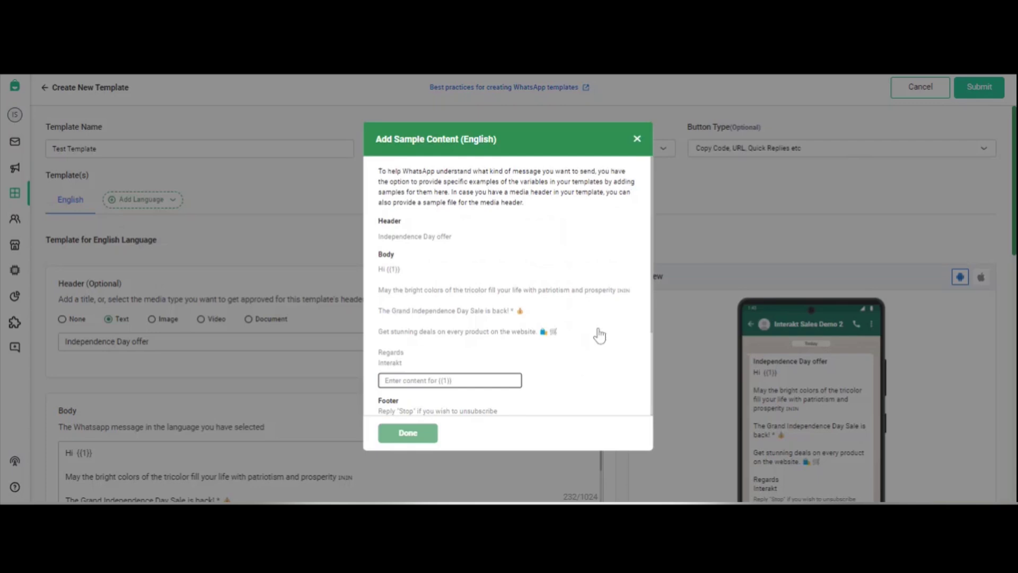
Step: Enter "Name" as the sample content for body variable {{1}} and save the sample
scroll(548, 358, "down", 1)
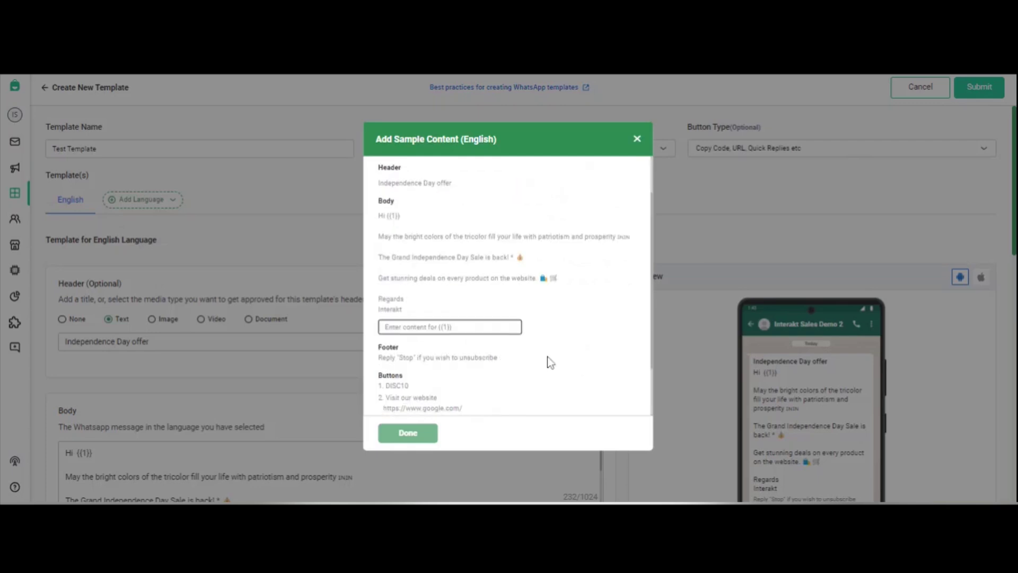
scroll(548, 357, "down", 1)
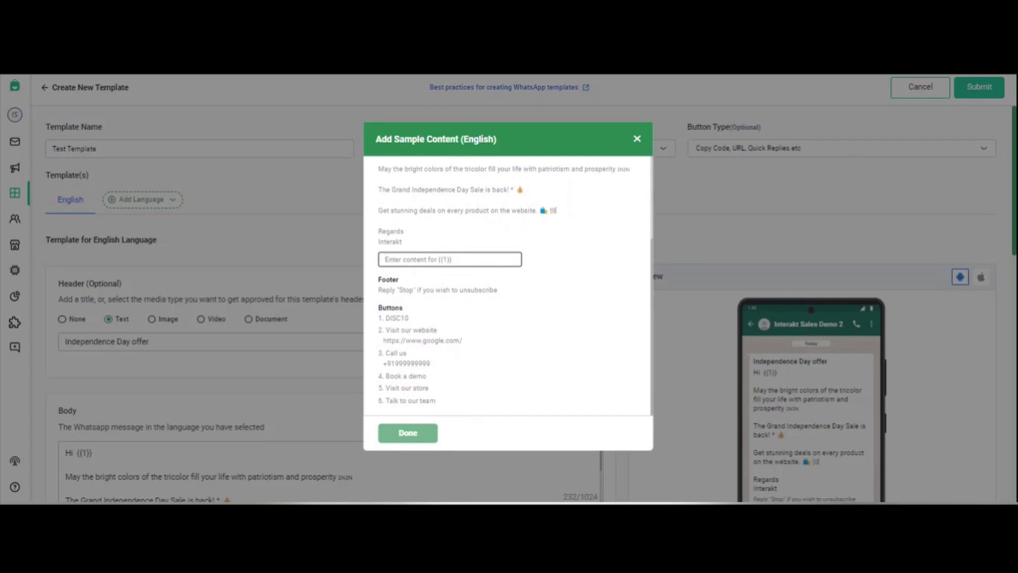
type("Name")
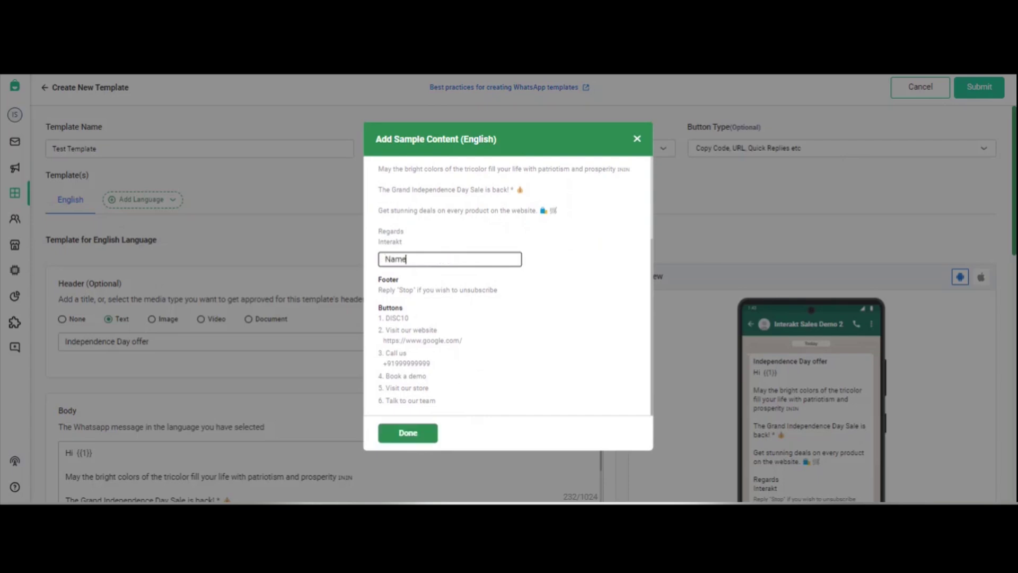
left_click(387, 438)
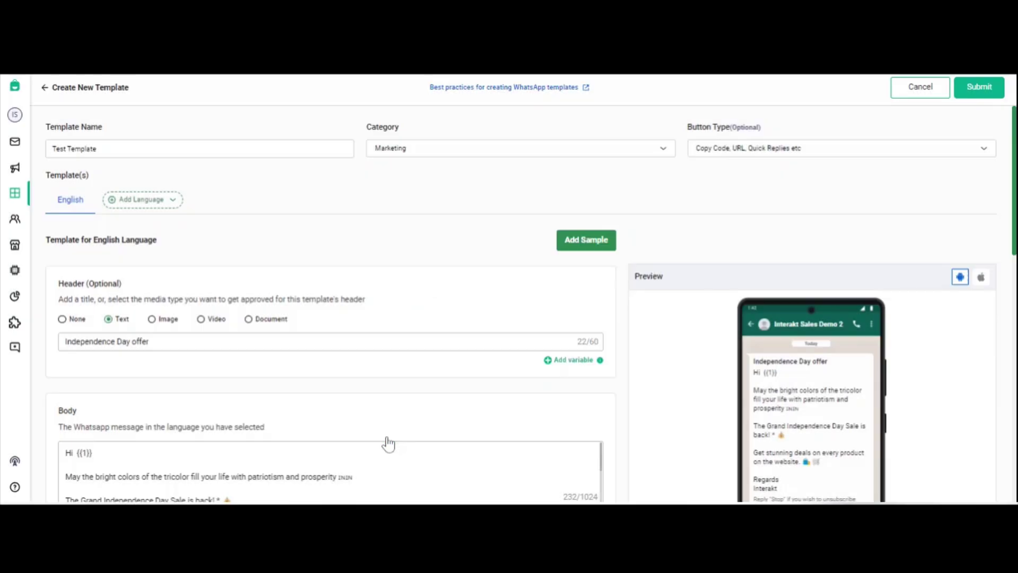